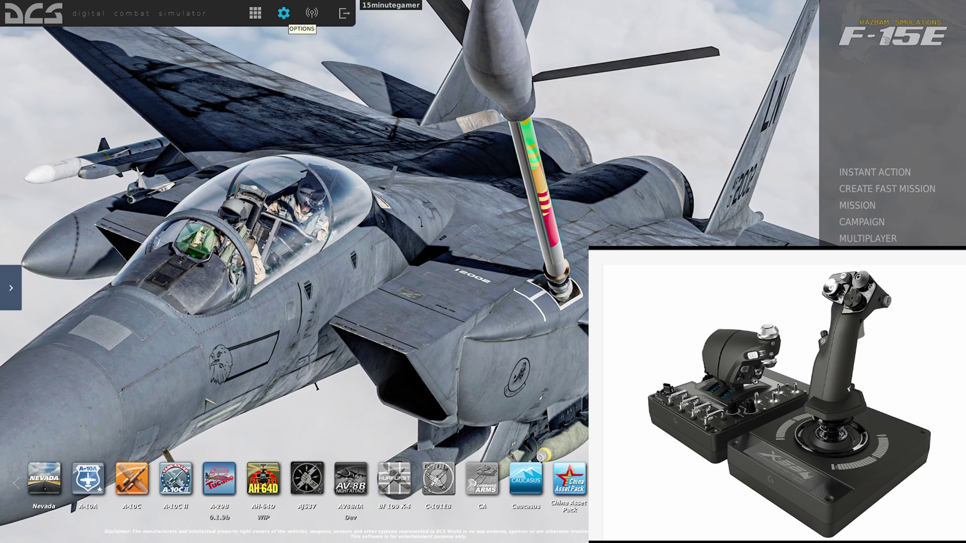
- Open the control options and show the Axis Commands for the F-15E
{"action": "left_click", "coordinate": [284, 13]}
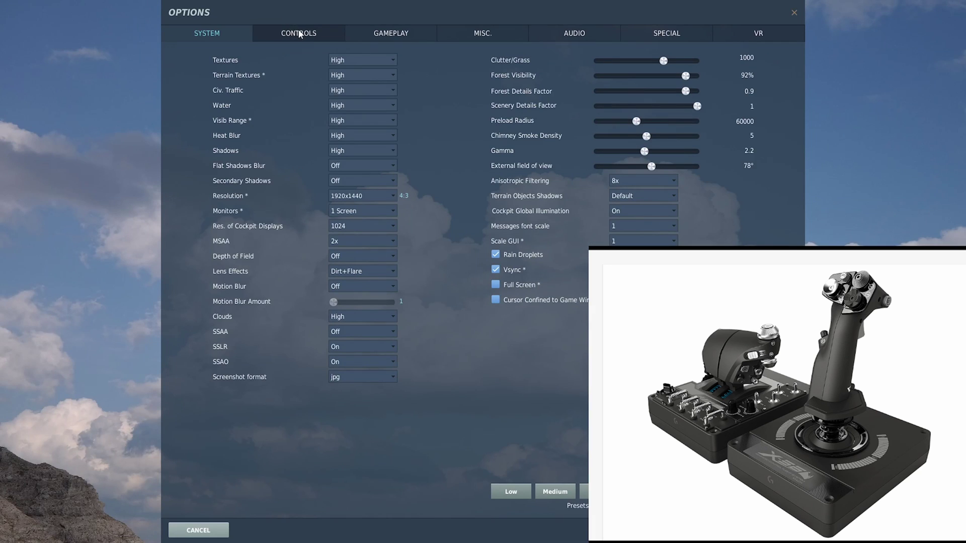
{"action": "left_click", "coordinate": [298, 34]}
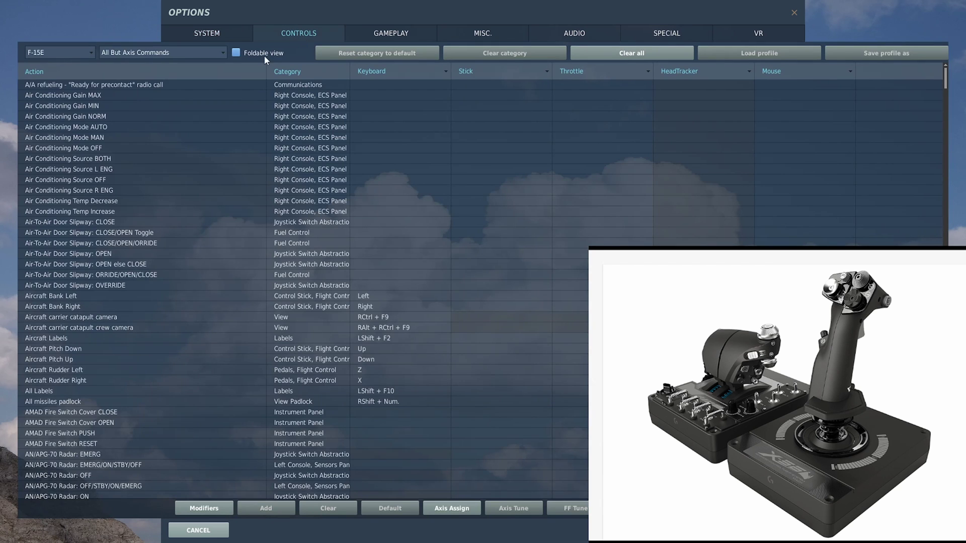
{"action": "left_click", "coordinate": [65, 51]}
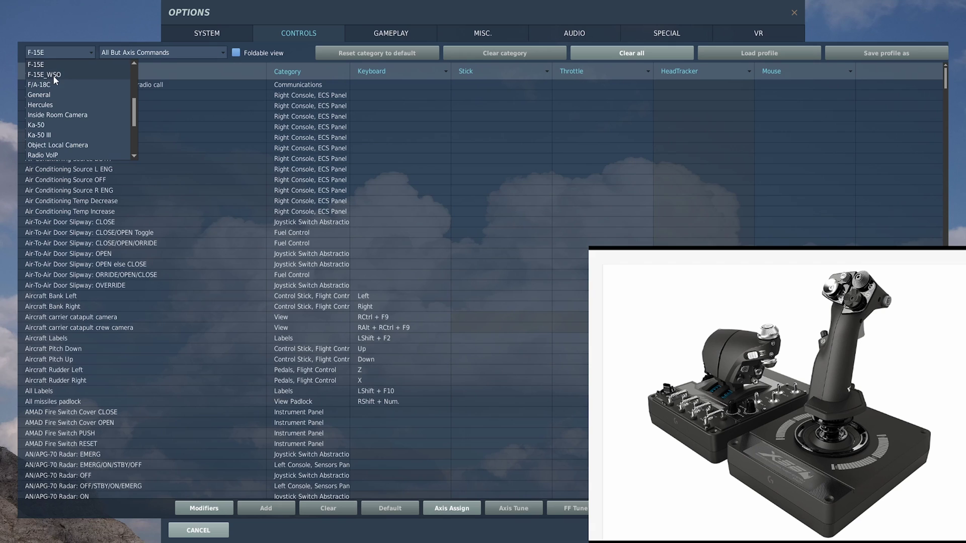
{"action": "left_click", "coordinate": [58, 64]}
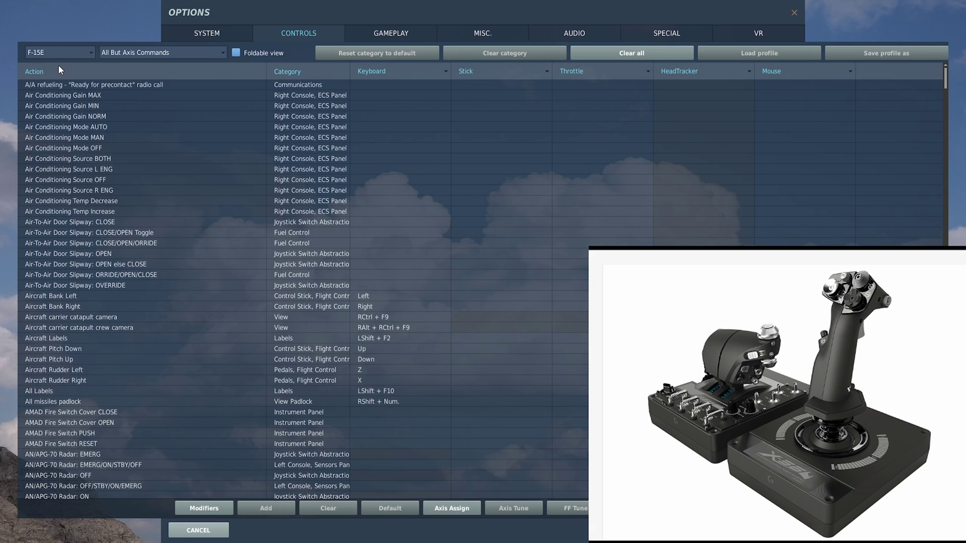
{"action": "left_click", "coordinate": [168, 53]}
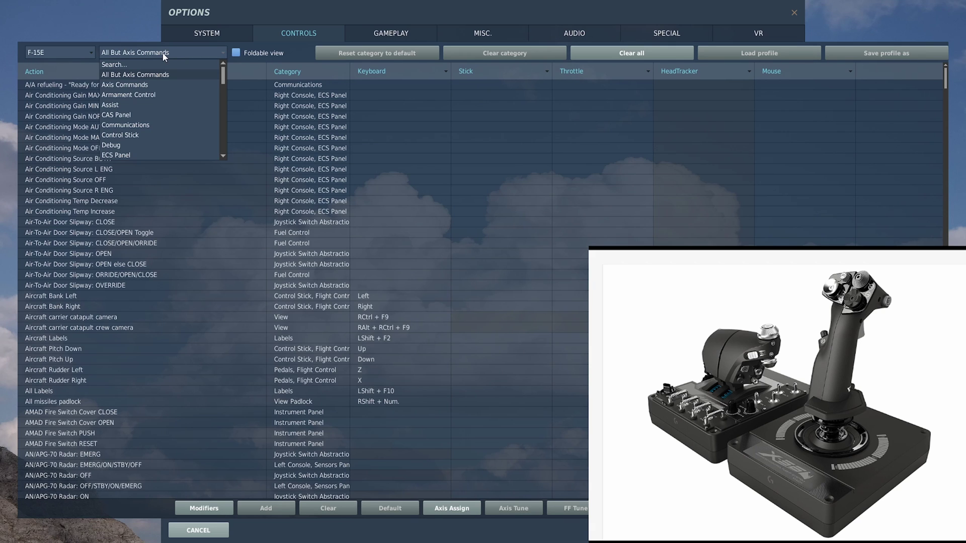
{"action": "left_click", "coordinate": [174, 84]}
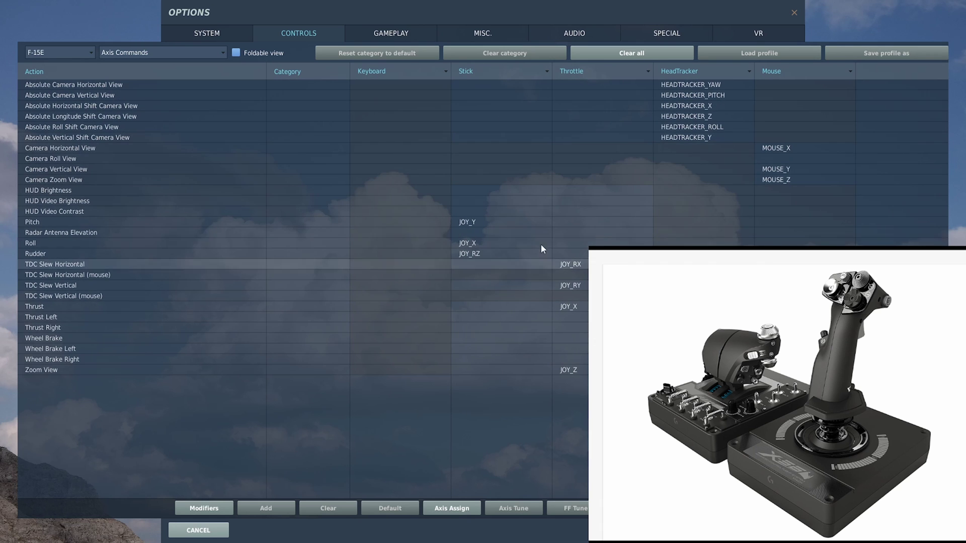
- Inspect the stick's Pitch axis assignment and close it without changing anything
{"action": "left_click", "coordinate": [547, 71]}
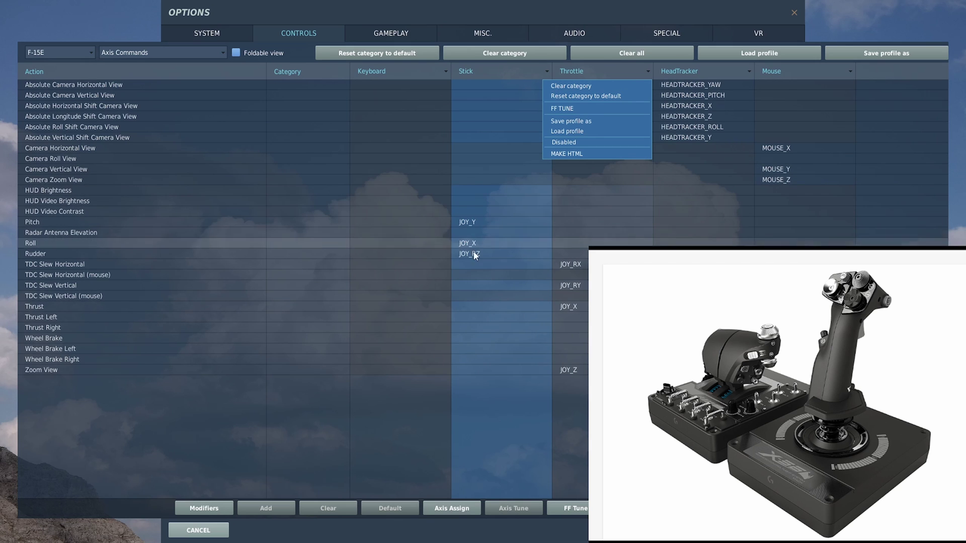
{"action": "left_click", "coordinate": [402, 117]}
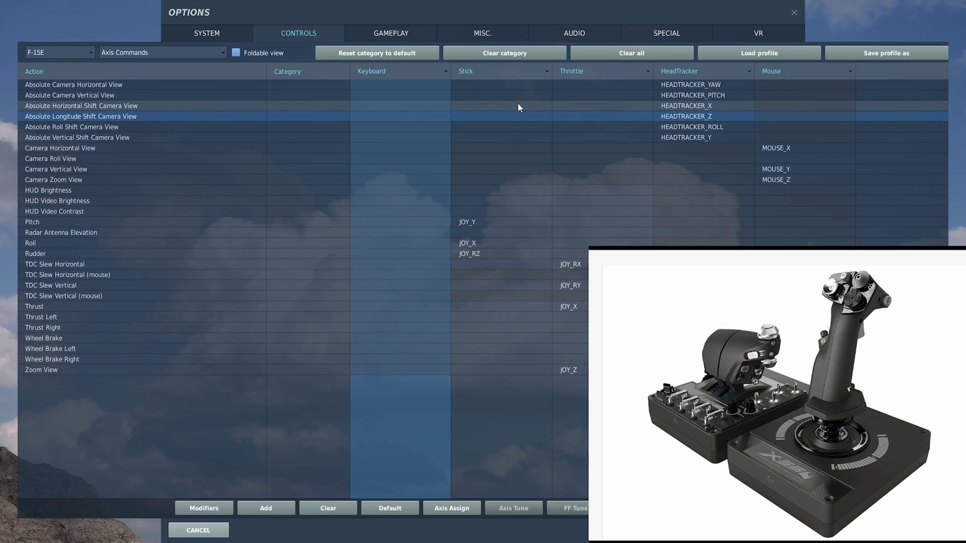
{"action": "left_click", "coordinate": [493, 225]}
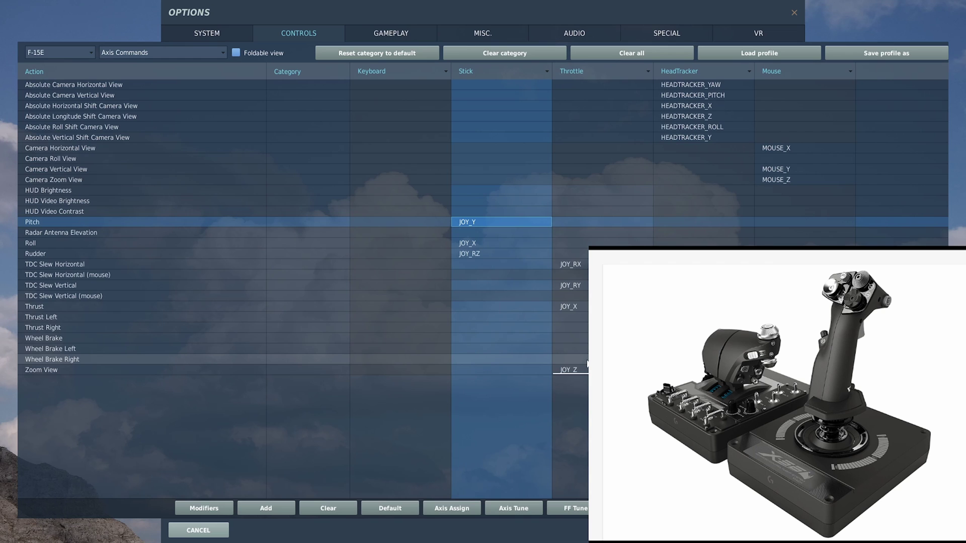
{"action": "double_click", "coordinate": [488, 221]}
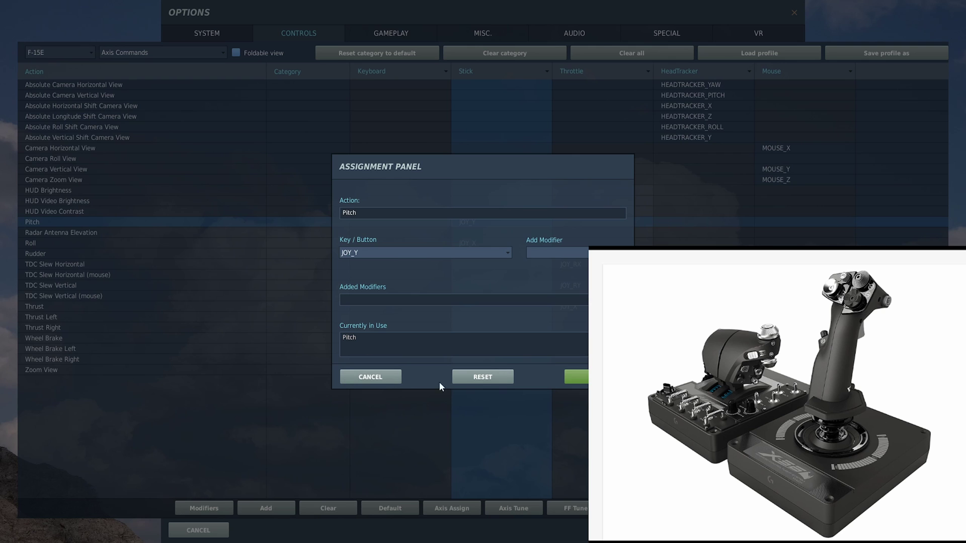
{"action": "left_click", "coordinate": [361, 382]}
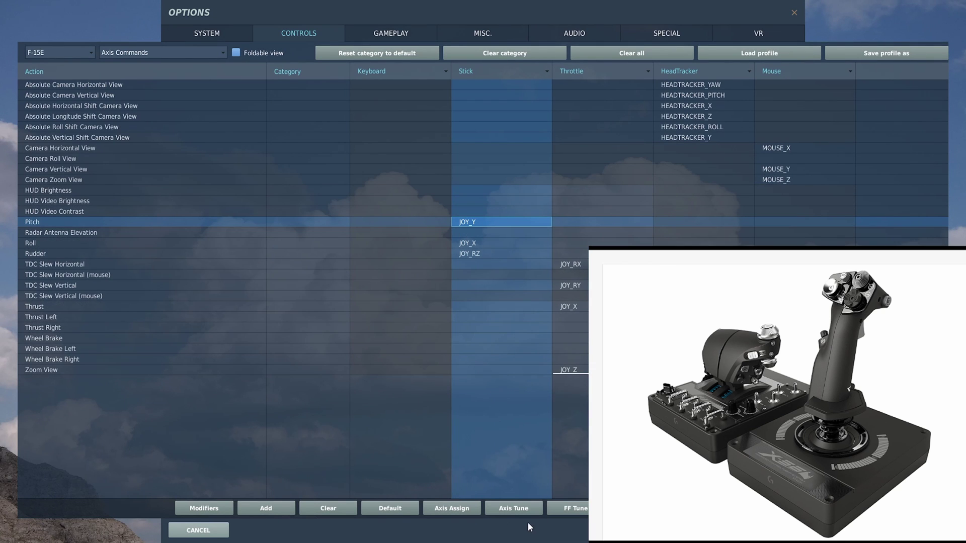
- Try deadzone values of 0 and 6 in the Pitch axis tuning, and discard the changes
{"action": "left_click", "coordinate": [521, 510]}
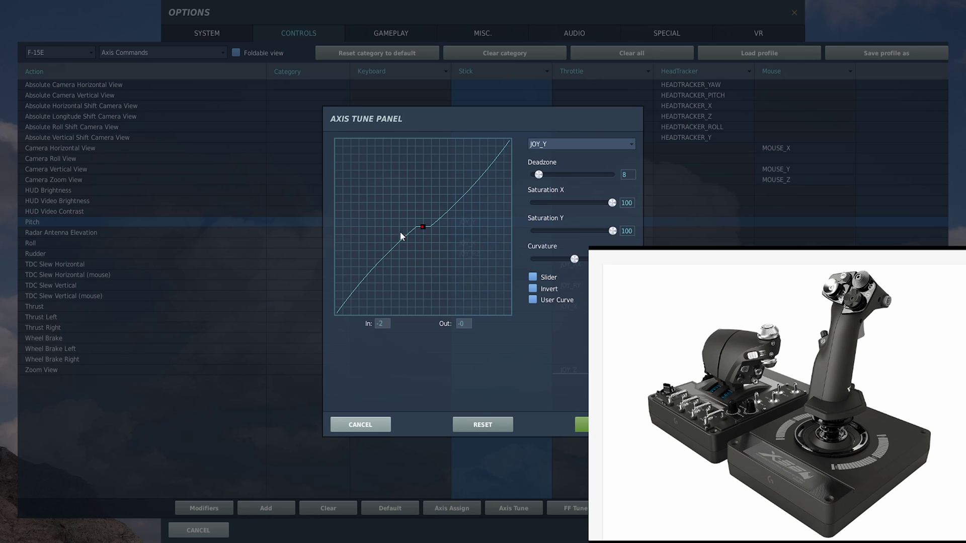
{"action": "left_click_drag", "start_coordinate": [539, 175], "coordinate": [523, 172]}
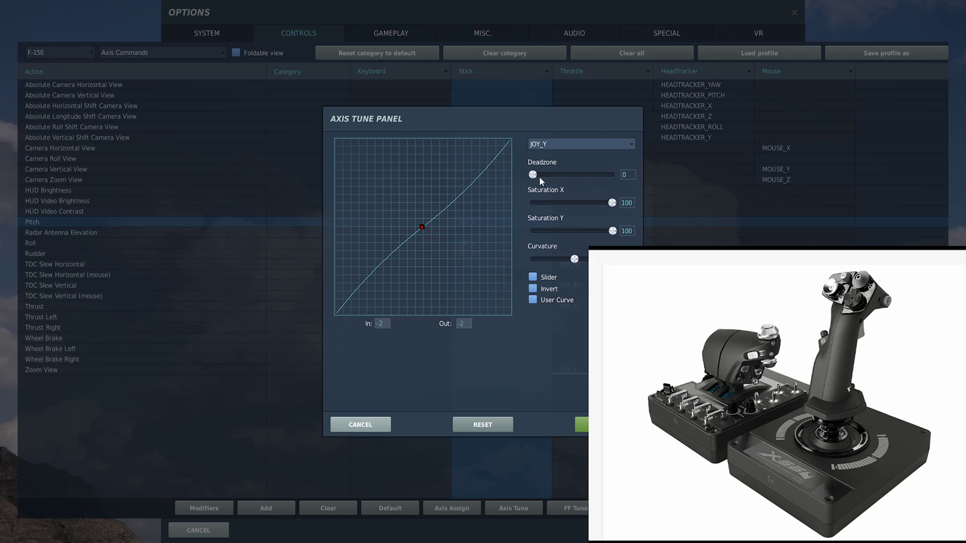
{"action": "left_click_drag", "start_coordinate": [536, 173], "coordinate": [542, 178]}
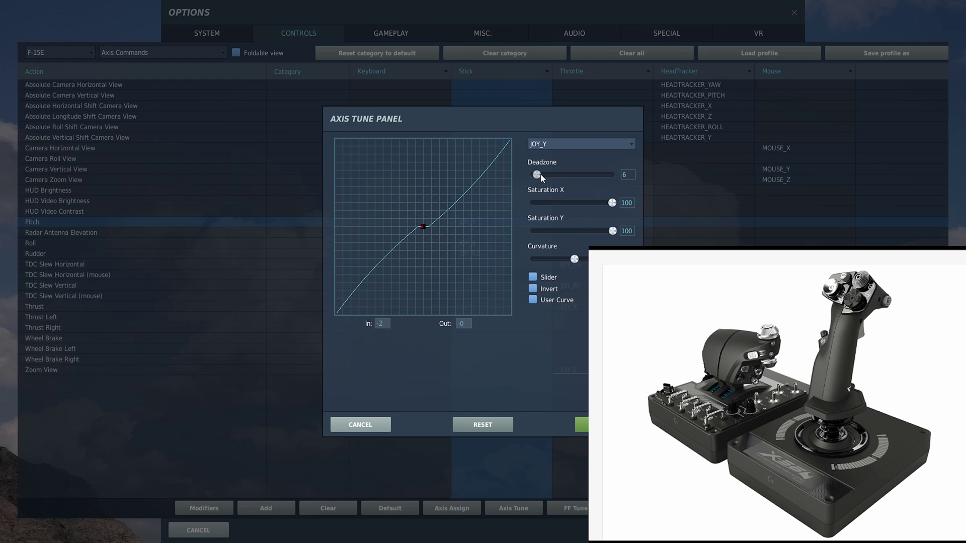
{"action": "left_click_drag", "start_coordinate": [540, 176], "coordinate": [539, 175]}
{"action": "left_click", "coordinate": [360, 424]}
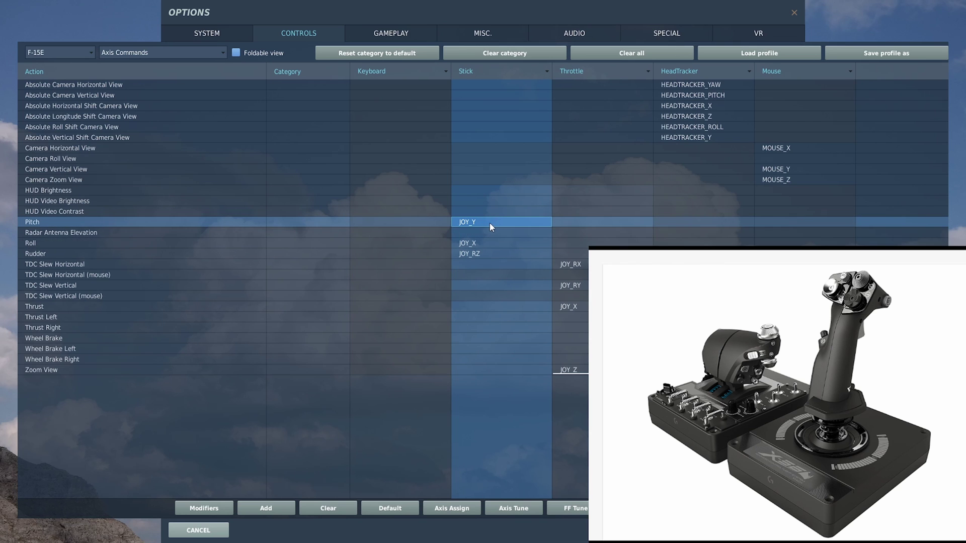
- Review the deadzone and curvature in the stick's Pitch axis tuning, and close it without saving
{"action": "left_click", "coordinate": [513, 508]}
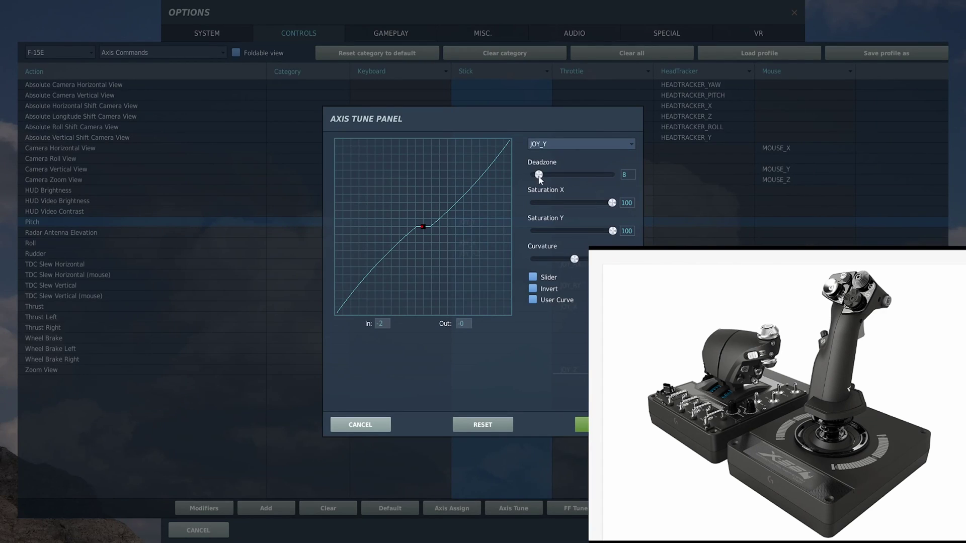
{"action": "left_click_drag", "start_coordinate": [539, 176], "coordinate": [540, 179]}
{"action": "left_click_drag", "start_coordinate": [574, 259], "coordinate": [573, 260]}
{"action": "left_click", "coordinate": [361, 425]}
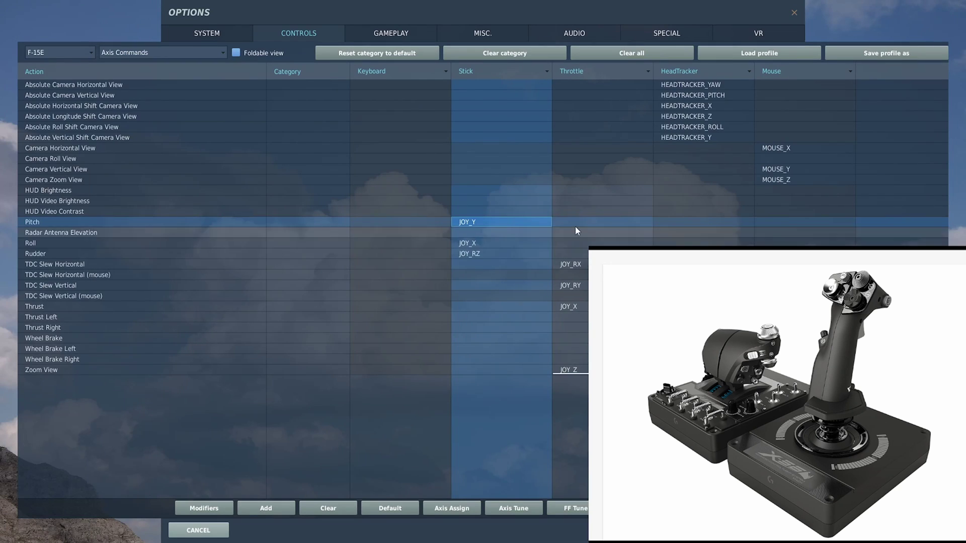
- Review the axis tuning of the stick's Roll axis and close it without saving
{"action": "left_click", "coordinate": [493, 243]}
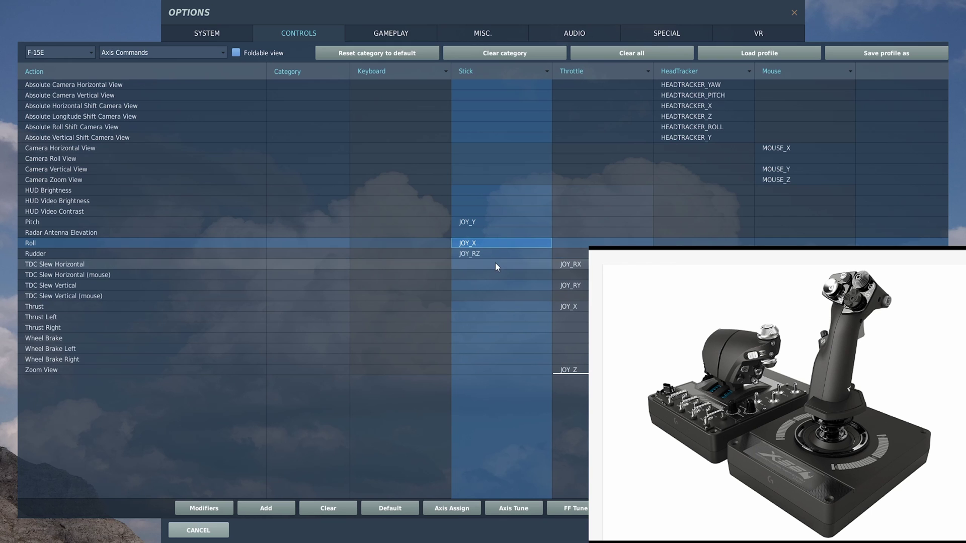
{"action": "left_click", "coordinate": [515, 508]}
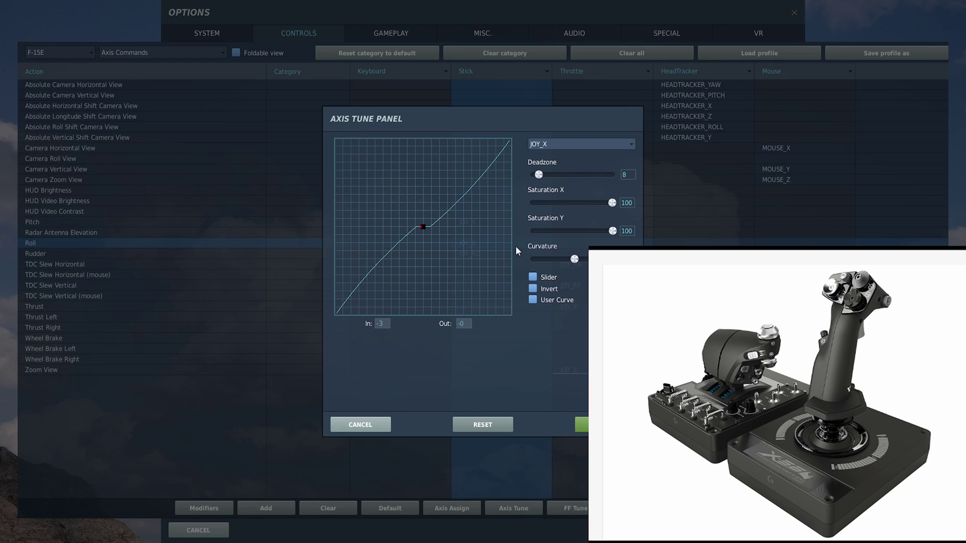
{"action": "left_click", "coordinate": [355, 427]}
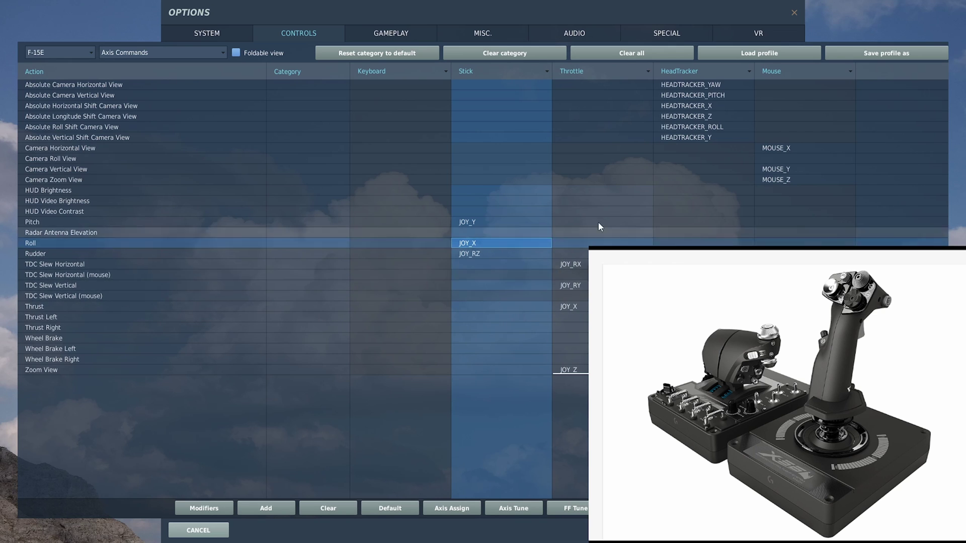
- Check the throttle's TDC Slew Horizontal and Vertical axes, and review the axis tuning of TDC Slew Vertical
{"action": "left_click", "coordinate": [581, 264]}
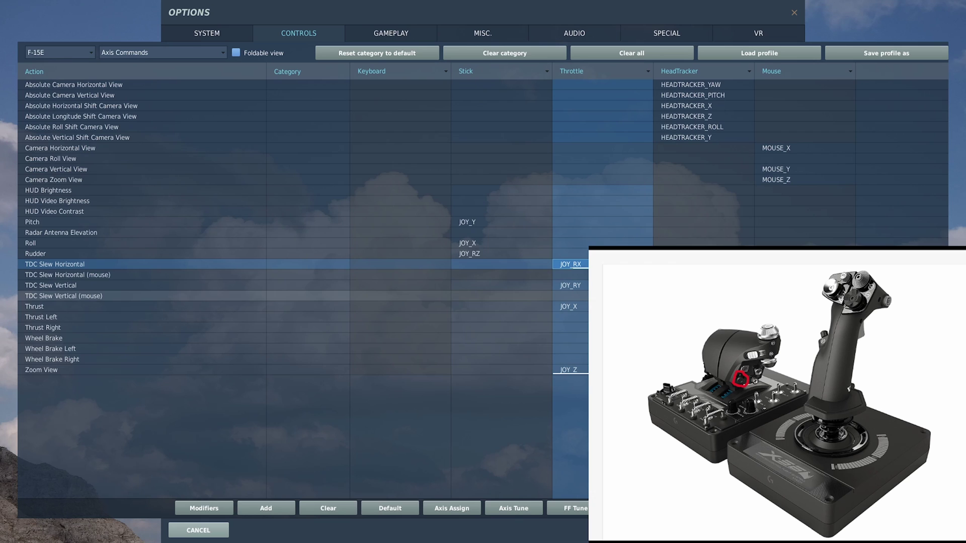
{"action": "left_click", "coordinate": [151, 285]}
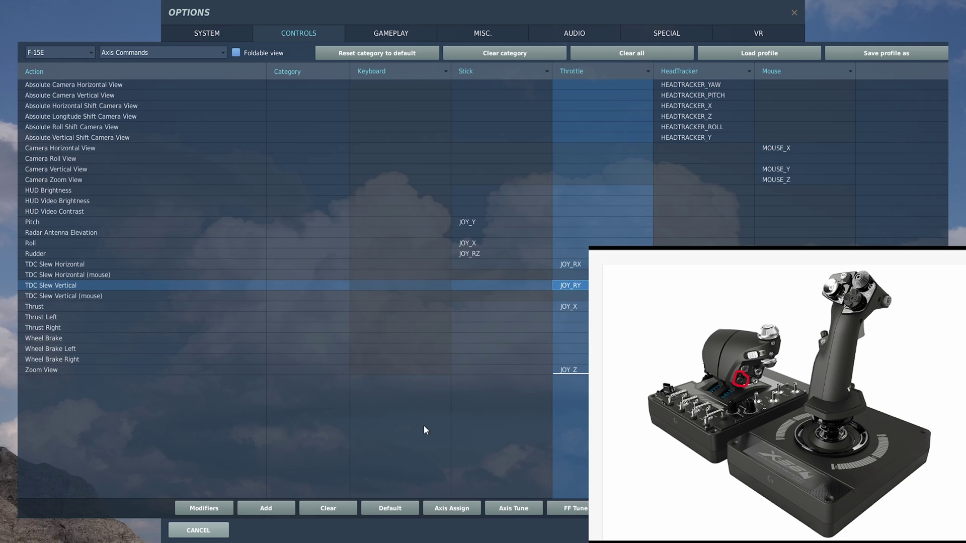
{"action": "left_click", "coordinate": [509, 508]}
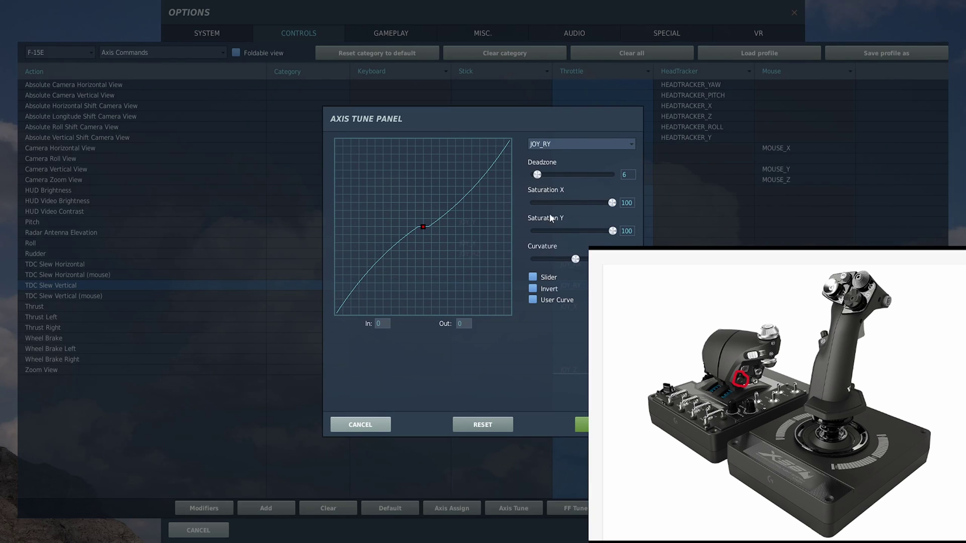
{"action": "left_click", "coordinate": [360, 424]}
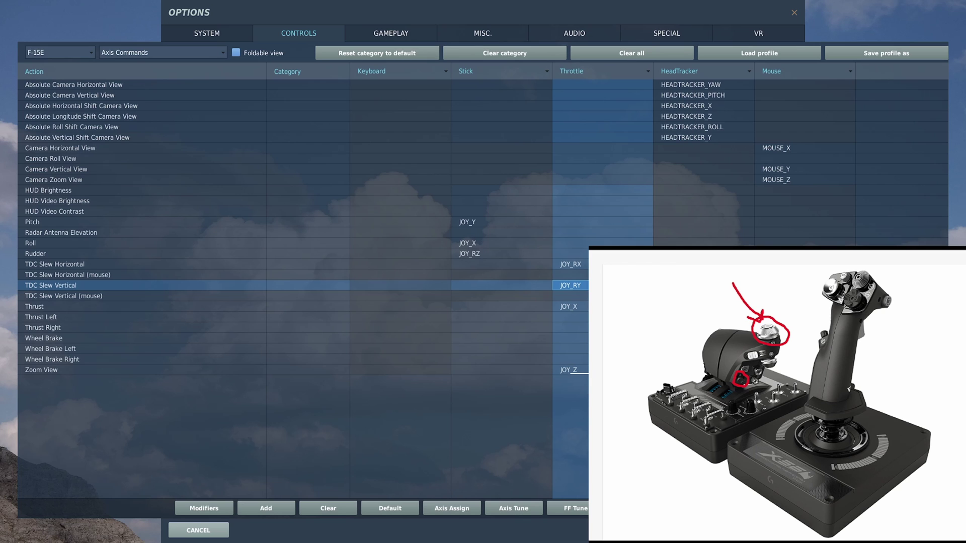
- Switch the F-15E command list to the View category
{"action": "left_click", "coordinate": [220, 54]}
{"action": "scroll", "coordinate": [164, 98], "scroll_direction": "down", "scroll_amount": 2}
{"action": "scroll", "coordinate": [159, 82], "scroll_direction": "up", "scroll_amount": 2}
{"action": "left_click", "coordinate": [224, 53]}
{"action": "left_click", "coordinate": [224, 53]}
{"action": "scroll", "coordinate": [206, 96], "scroll_direction": "down", "scroll_amount": 7}
{"action": "scroll", "coordinate": [192, 112], "scroll_direction": "down", "scroll_amount": 6}
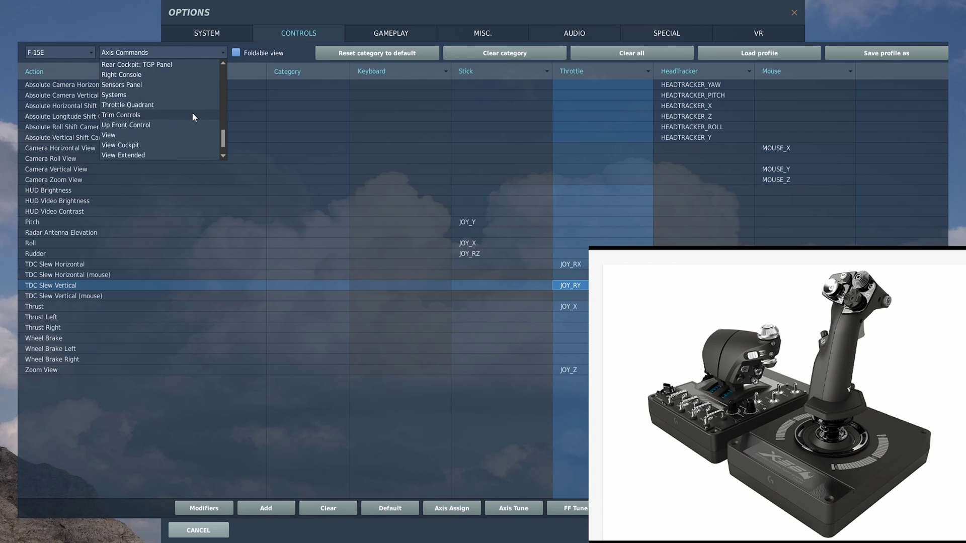
{"action": "left_click", "coordinate": [146, 105]}
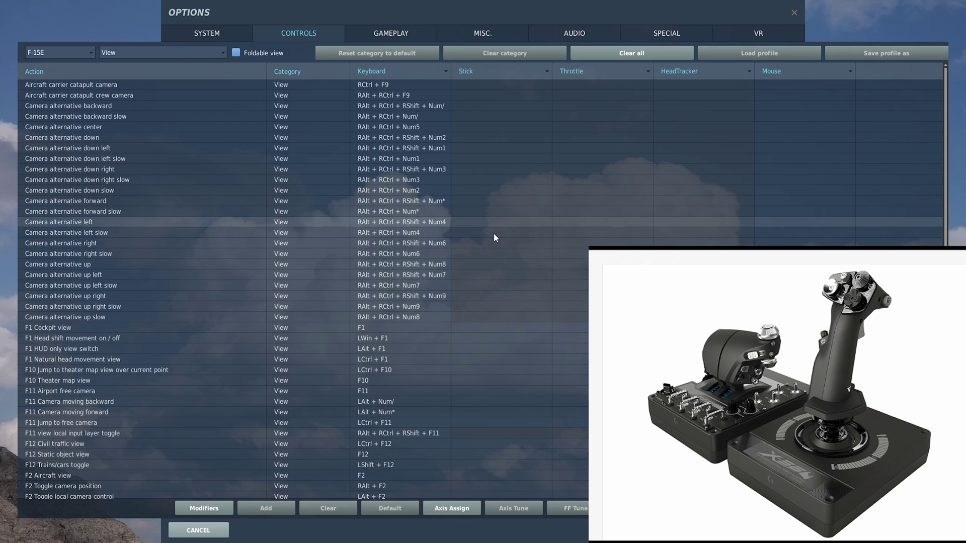
- Examine the throttle bindings for Zoom in slow and Zoom out slow at the end of the View commands
{"action": "scroll", "coordinate": [542, 231], "scroll_direction": "down", "scroll_amount": 10}
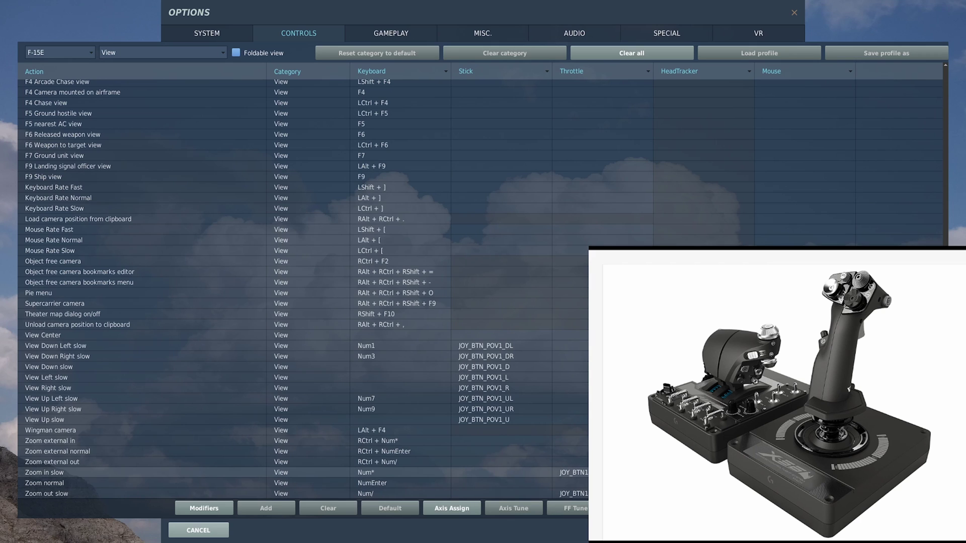
{"action": "left_click", "coordinate": [571, 473]}
{"action": "key", "text": "Down"}
{"action": "key", "text": "Down"}
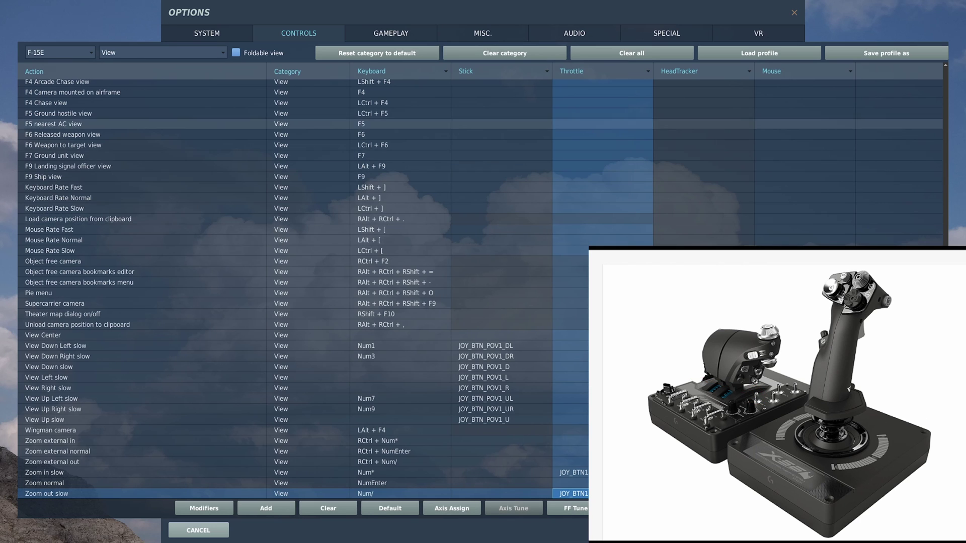
- Show the Flight Control category and examine the throttle bindings for Flaps Down and Flaps Up
{"action": "left_click", "coordinate": [223, 52]}
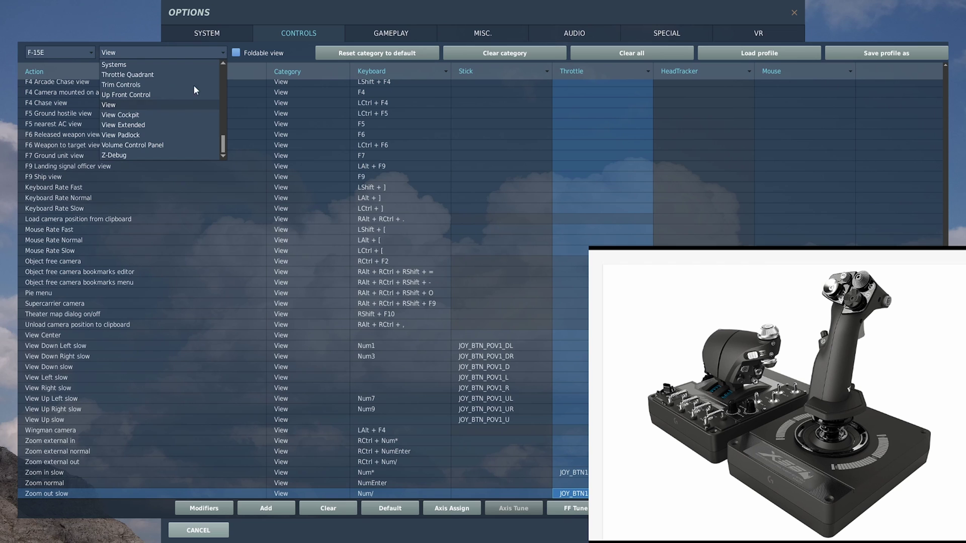
{"action": "scroll", "coordinate": [153, 110], "scroll_direction": "up", "scroll_amount": 2}
{"action": "scroll", "coordinate": [155, 115], "scroll_direction": "up", "scroll_amount": 2}
{"action": "left_click", "coordinate": [155, 112]}
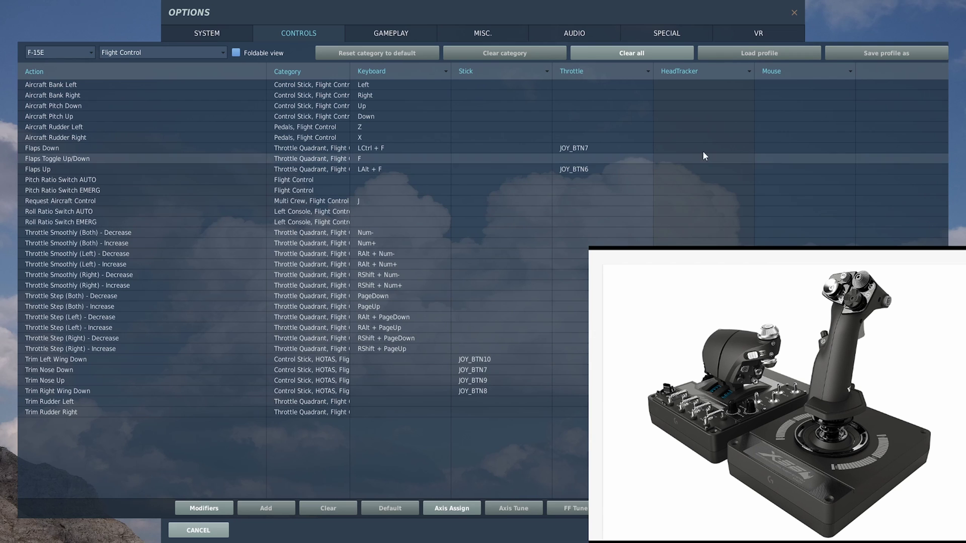
{"action": "left_click", "coordinate": [586, 124]}
{"action": "left_click", "coordinate": [586, 169]}
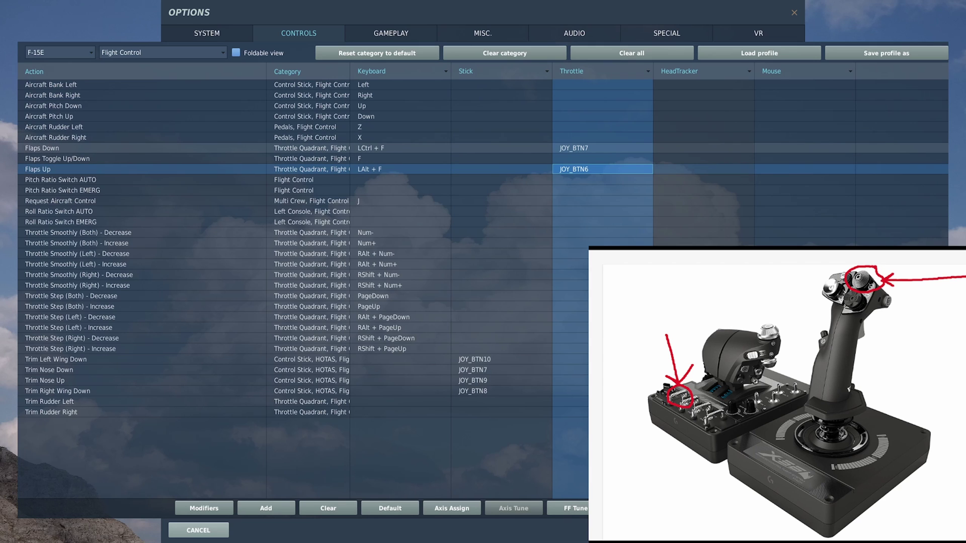
{"action": "left_click", "coordinate": [602, 148]}
{"action": "left_click", "coordinate": [575, 172]}
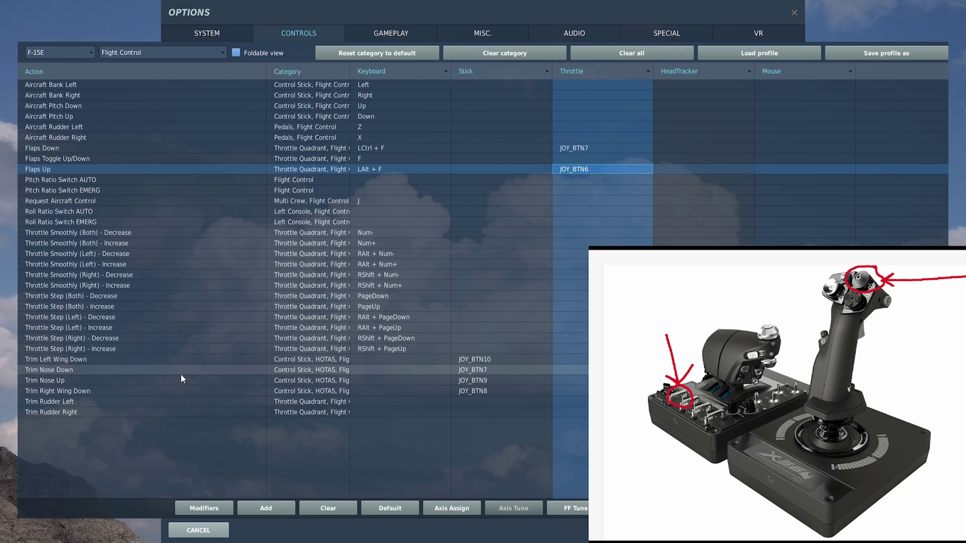
- Examine the stick bindings for Trim Left Wing Down, Trim Nose Down, Trim Nose Up and Trim Right Wing Down
{"action": "left_click", "coordinate": [240, 372]}
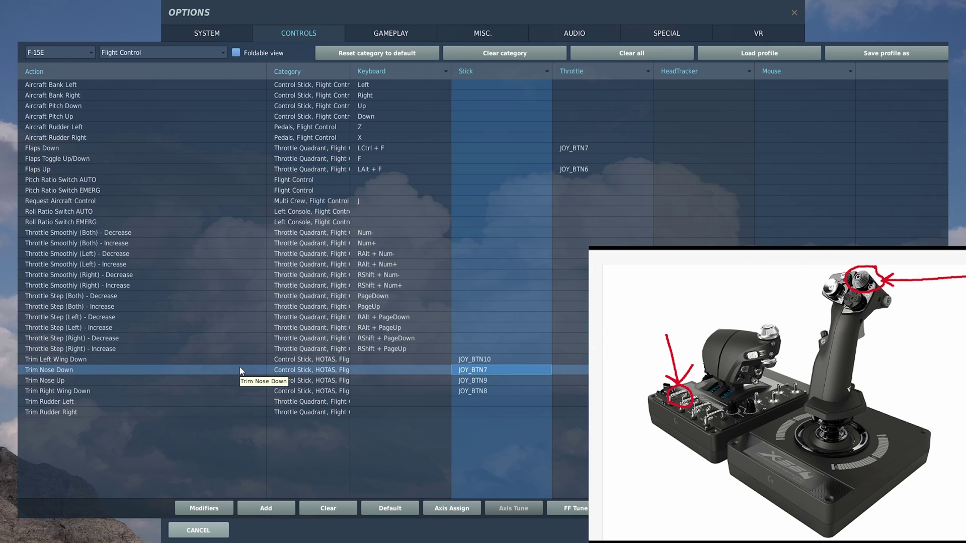
{"action": "key", "text": "Down"}
{"action": "key", "text": "Up"}
{"action": "key", "text": "Up"}
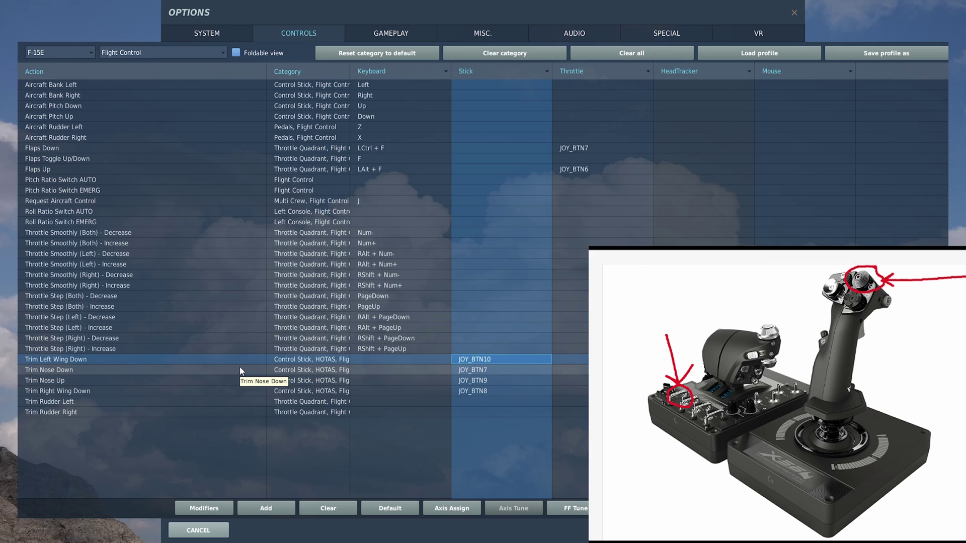
{"action": "key", "text": "Down"}
{"action": "key", "text": "Down"}
{"action": "key", "text": "Down"}
{"action": "key", "text": "Up"}
{"action": "key", "text": "Up"}
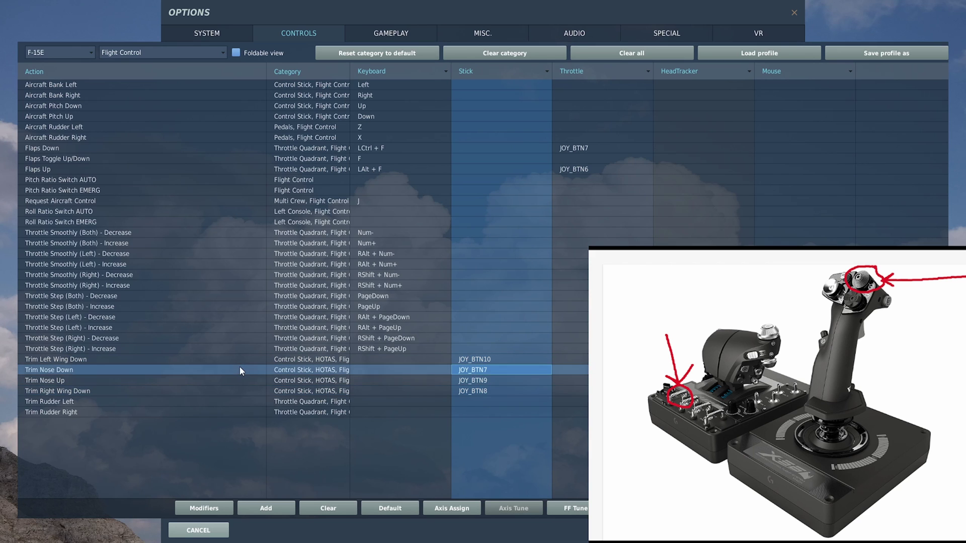
- Show the HOTAS category and examine the throttle binding for Auto Acquisition Switch PRESS
{"action": "key", "text": "Up"}
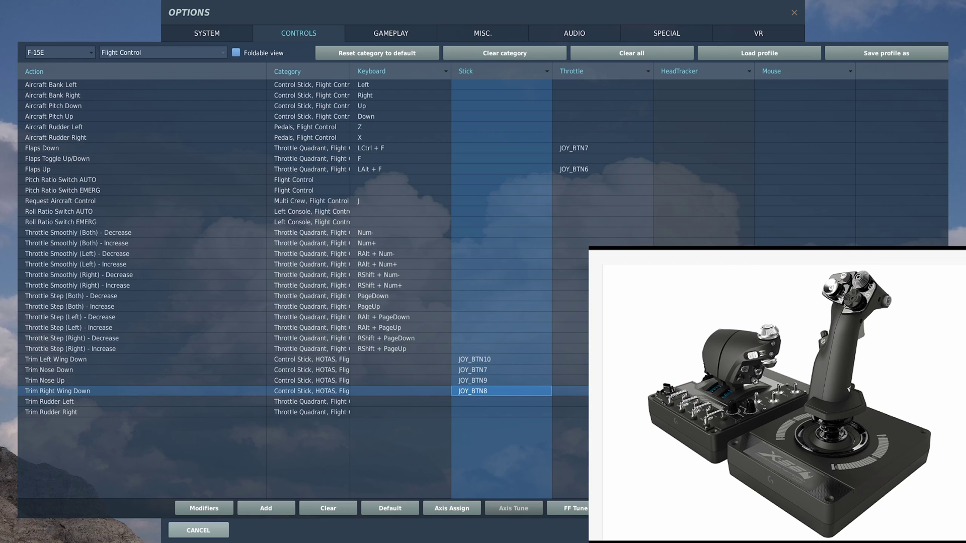
{"action": "left_click", "coordinate": [223, 53]}
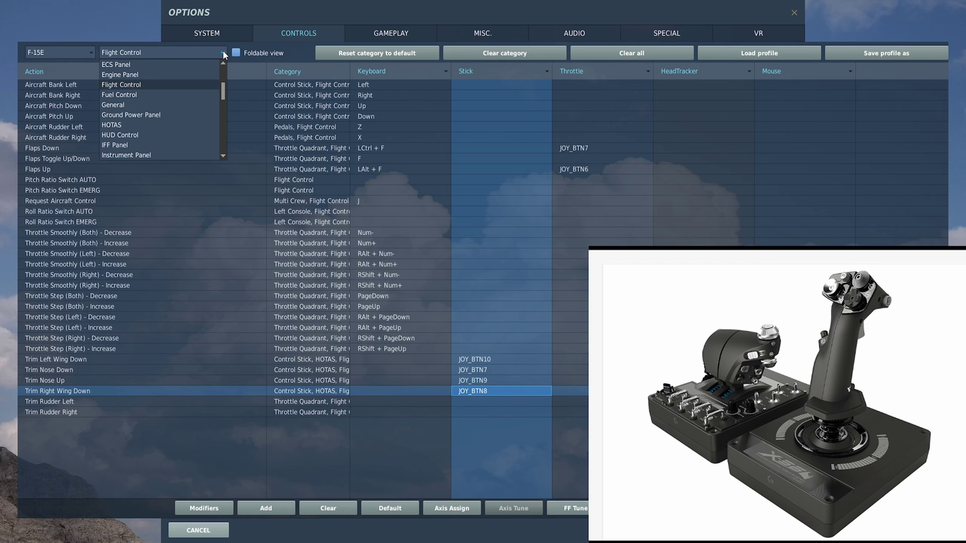
{"action": "left_click", "coordinate": [105, 125]}
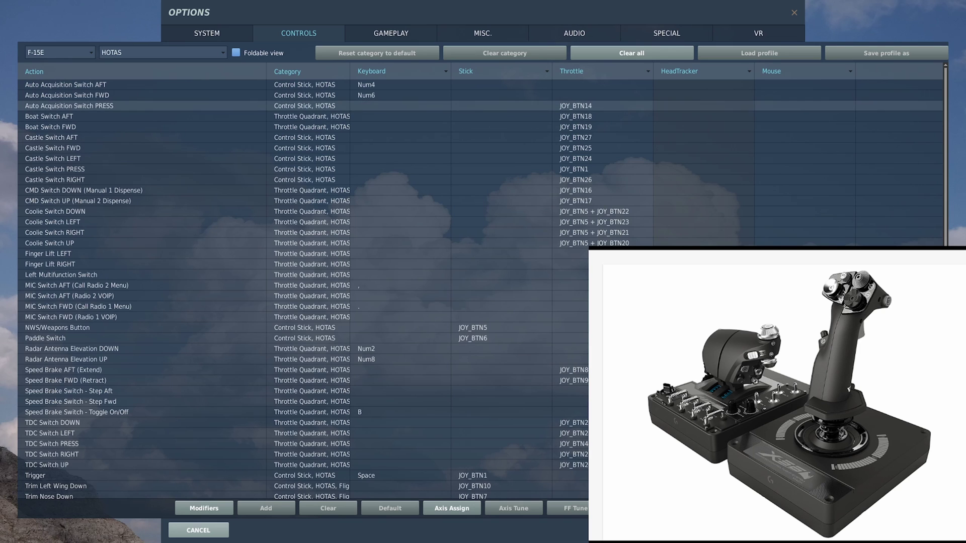
{"action": "left_click", "coordinate": [608, 107]}
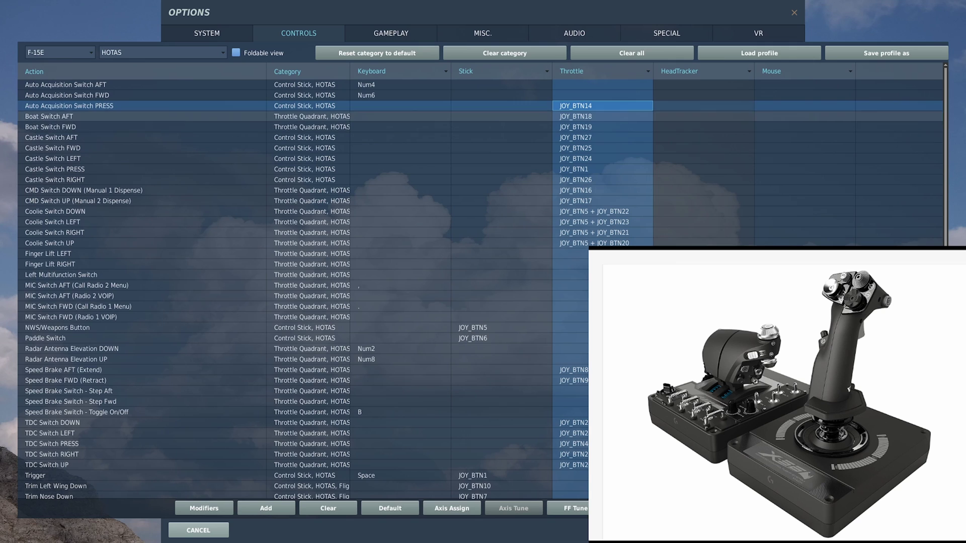
- Examine the throttle bindings for Boat Switch AFT and Boat Switch FWD
{"action": "left_click", "coordinate": [602, 116]}
{"action": "key", "text": "Down"}
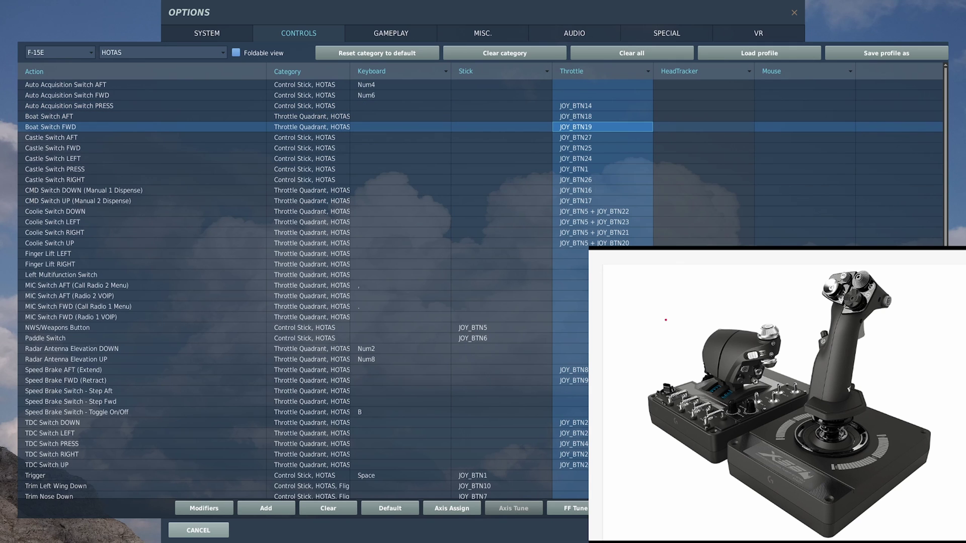
{"action": "mouse_move", "coordinate": [803, 369]}
{"action": "left_mouse_down"}
{"action": "mouse_move", "coordinate": [785, 387]}
{"action": "mouse_move", "coordinate": [808, 383]}
{"action": "mouse_move", "coordinate": [793, 370]}
{"action": "left_mouse_up"}
{"action": "left_click_drag", "start_coordinate": [797, 315], "coordinate": [797, 369]}
{"action": "mouse_move", "coordinate": [796, 369]}
{"action": "left_mouse_down"}
{"action": "mouse_move", "coordinate": [801, 361]}
{"action": "mouse_move", "coordinate": [797, 370]}
{"action": "left_mouse_up"}
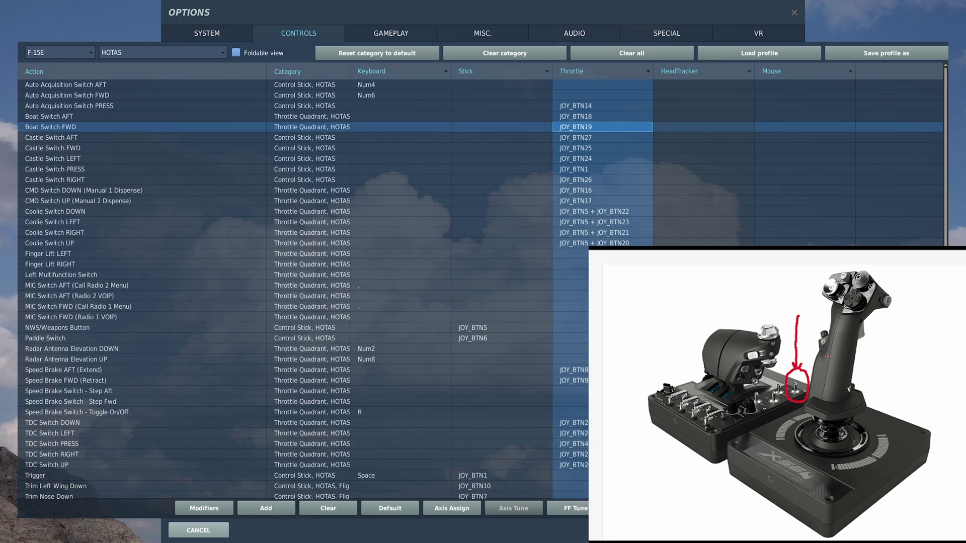
{"action": "key", "text": "Up"}
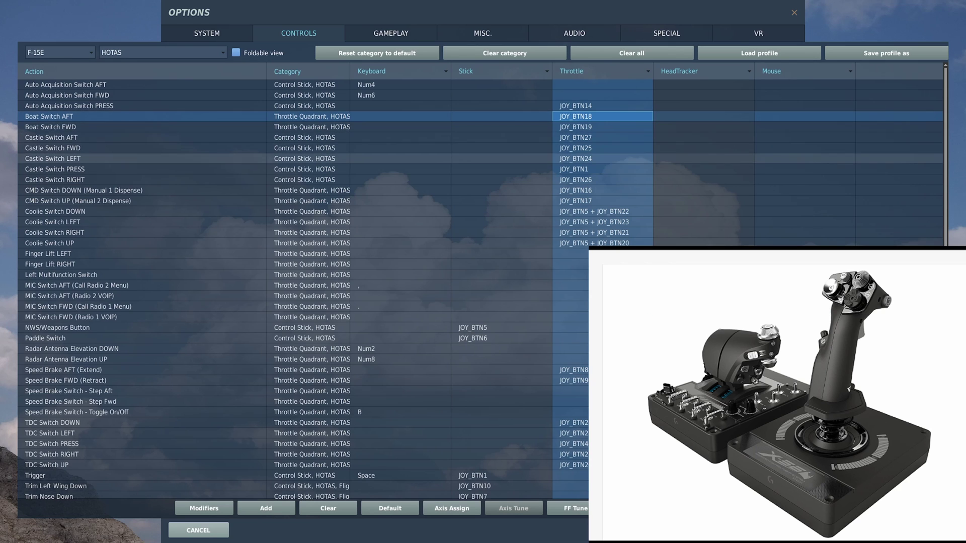
- Examine the throttle bindings for the Castle Switch directions and press, and for CMD Switch DOWN and UP
{"action": "left_click", "coordinate": [593, 149]}
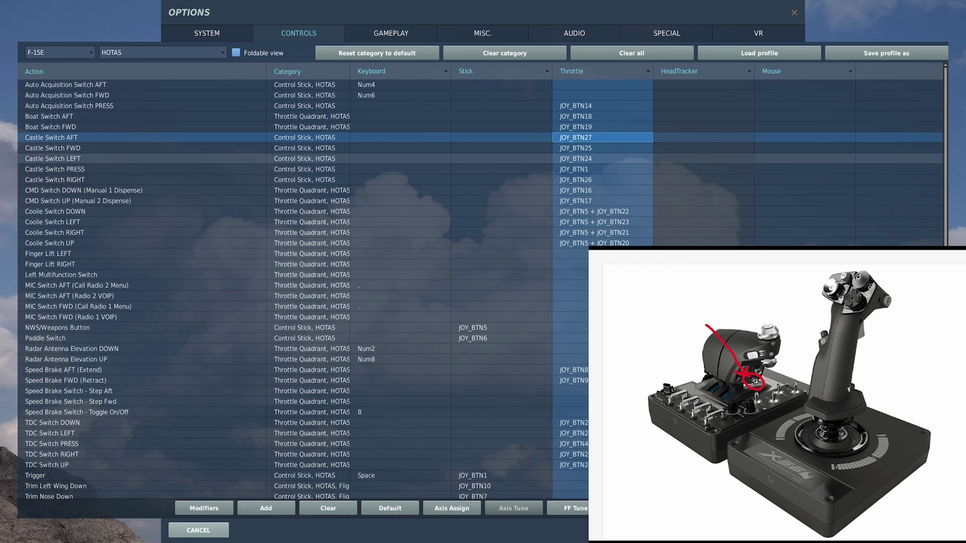
{"action": "left_click", "coordinate": [171, 169]}
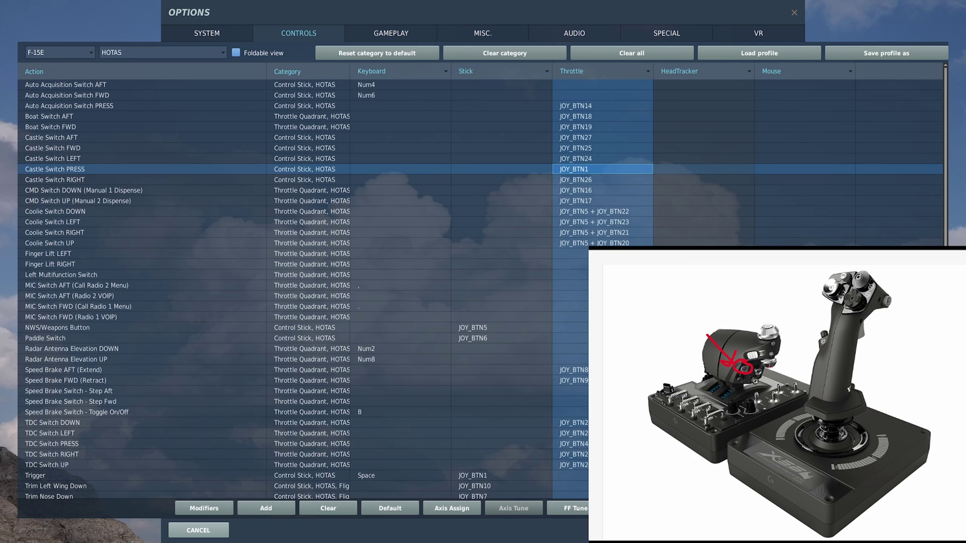
{"action": "left_click", "coordinate": [173, 190]}
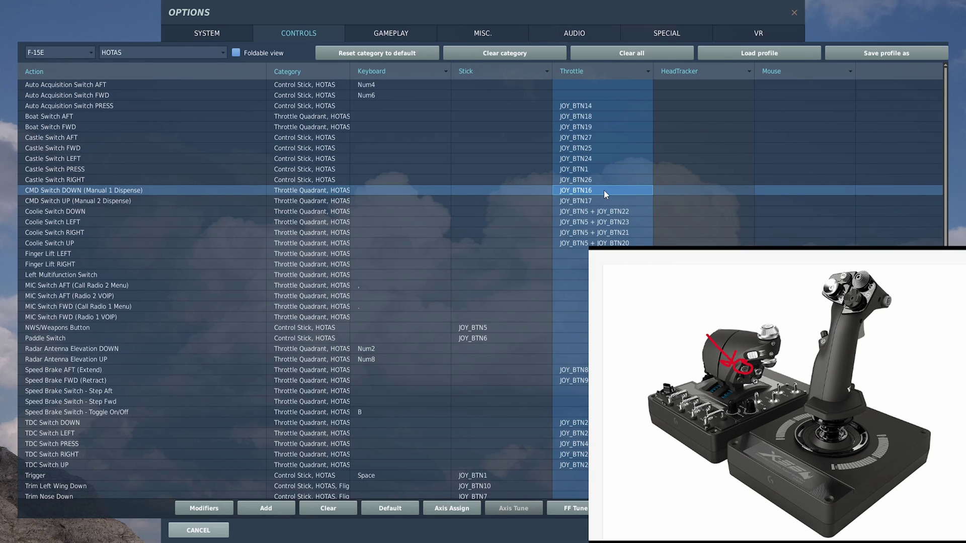
{"action": "left_click", "coordinate": [625, 199]}
{"action": "mouse_move", "coordinate": [778, 373]}
{"action": "left_mouse_down"}
{"action": "mouse_move", "coordinate": [769, 395]}
{"action": "mouse_move", "coordinate": [783, 397]}
{"action": "mouse_move", "coordinate": [779, 375]}
{"action": "left_mouse_up"}
{"action": "left_click_drag", "start_coordinate": [756, 298], "coordinate": [766, 375]}
- Start adding a modifier for the Coolie Switch with the Saitek Pro Flight X-56 Rhino Throttle as its device, and cancel
{"action": "left_click", "coordinate": [633, 214]}
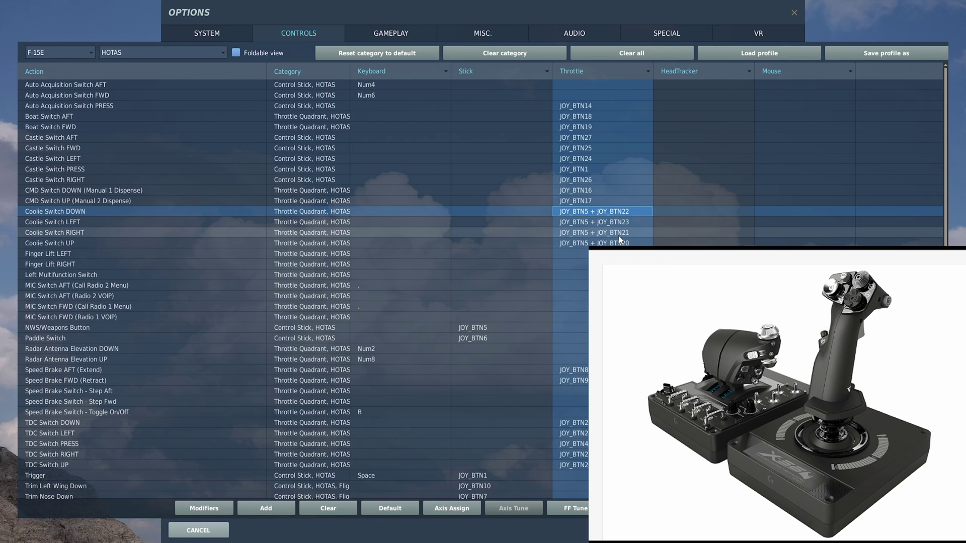
{"action": "left_click", "coordinate": [199, 507]}
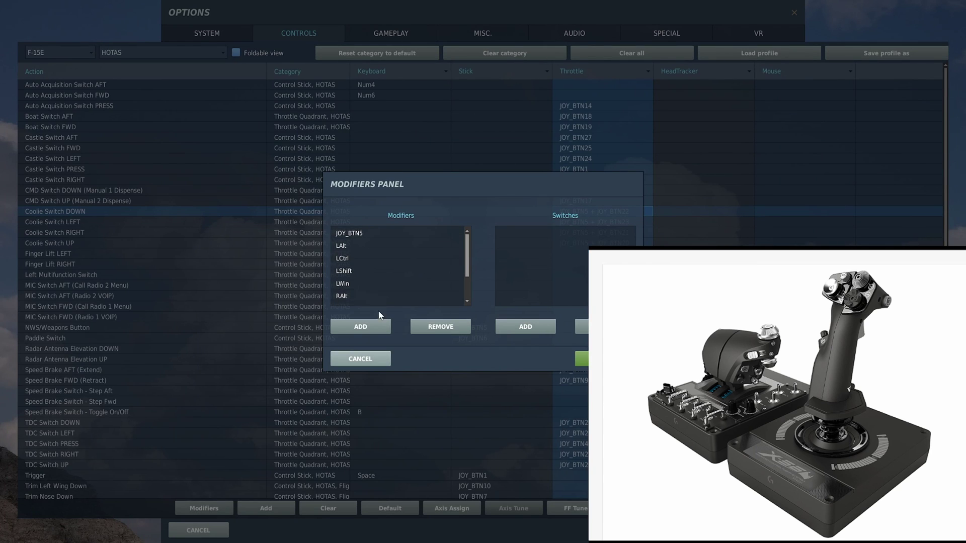
{"action": "left_click", "coordinate": [363, 326]}
{"action": "left_click", "coordinate": [455, 243]}
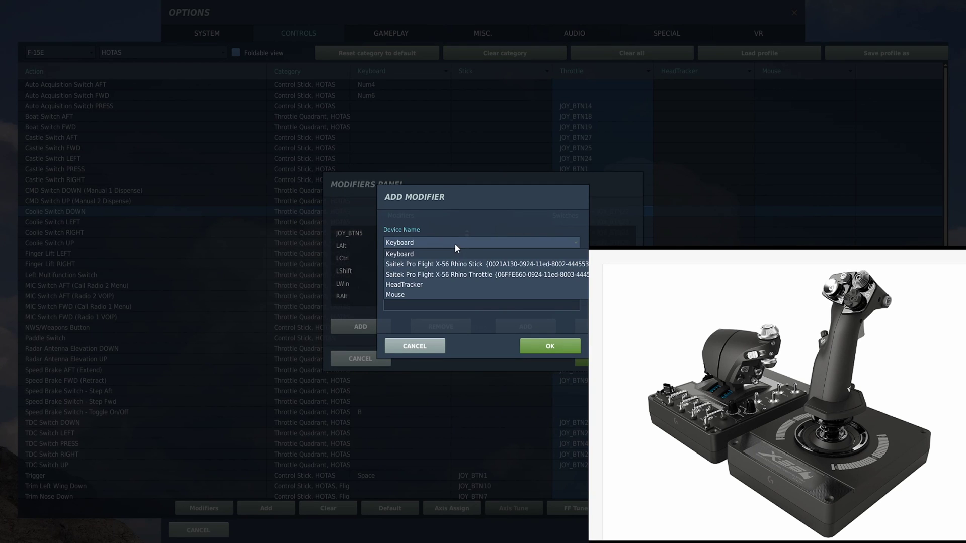
{"action": "left_click", "coordinate": [466, 274]}
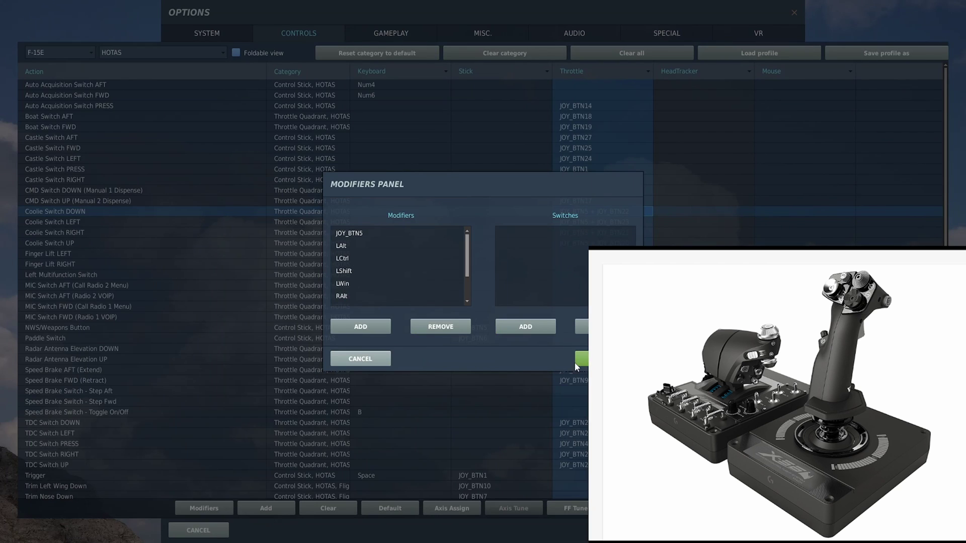
{"action": "left_click", "coordinate": [361, 358]}
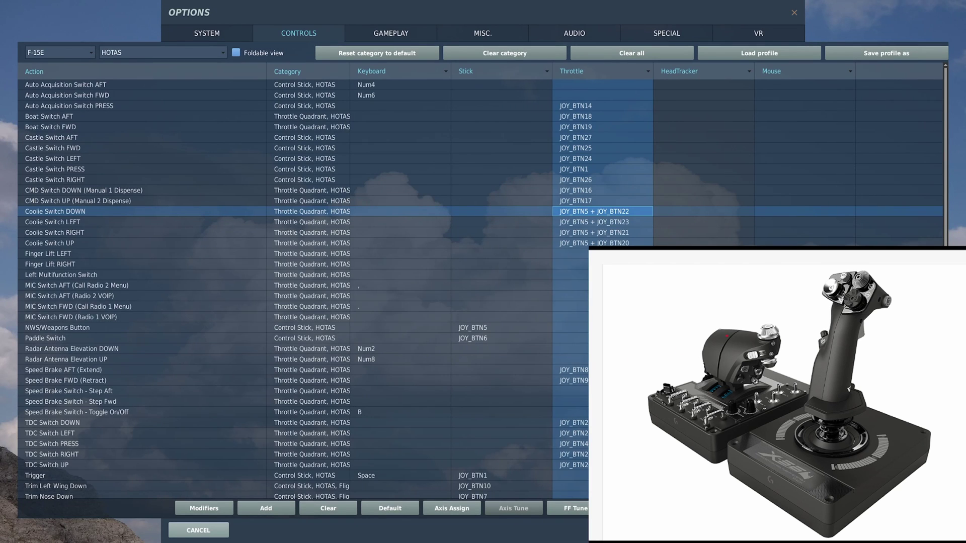
- Examine the throttle binding for TDC Switch PRESS
{"action": "left_click", "coordinate": [573, 444]}
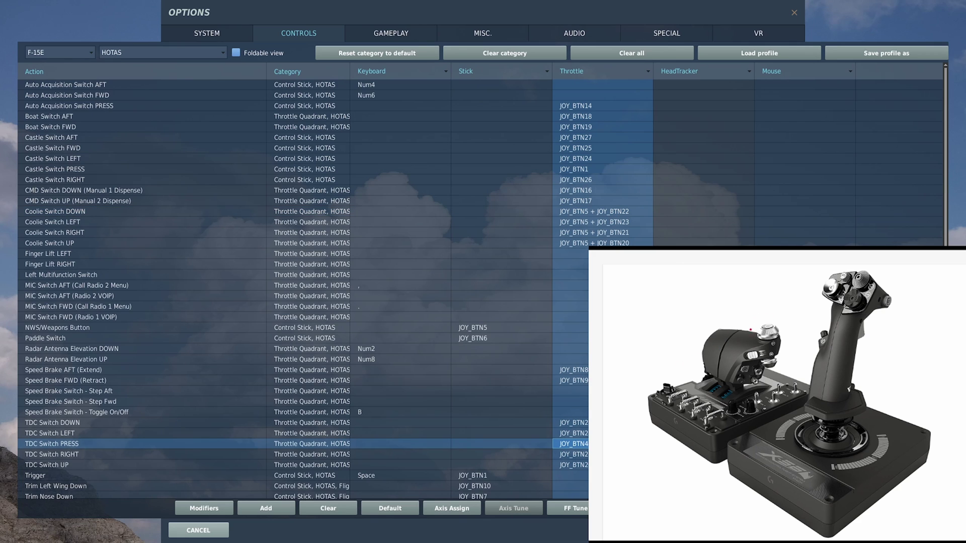
{"action": "mouse_move", "coordinate": [758, 311]}
{"action": "left_mouse_down"}
{"action": "mouse_move", "coordinate": [741, 332]}
{"action": "mouse_move", "coordinate": [749, 333]}
{"action": "mouse_move", "coordinate": [724, 330]}
{"action": "mouse_move", "coordinate": [733, 329]}
{"action": "left_mouse_up"}
{"action": "left_click_drag", "start_coordinate": [746, 317], "coordinate": [759, 322]}
{"action": "key", "text": "Escape"}
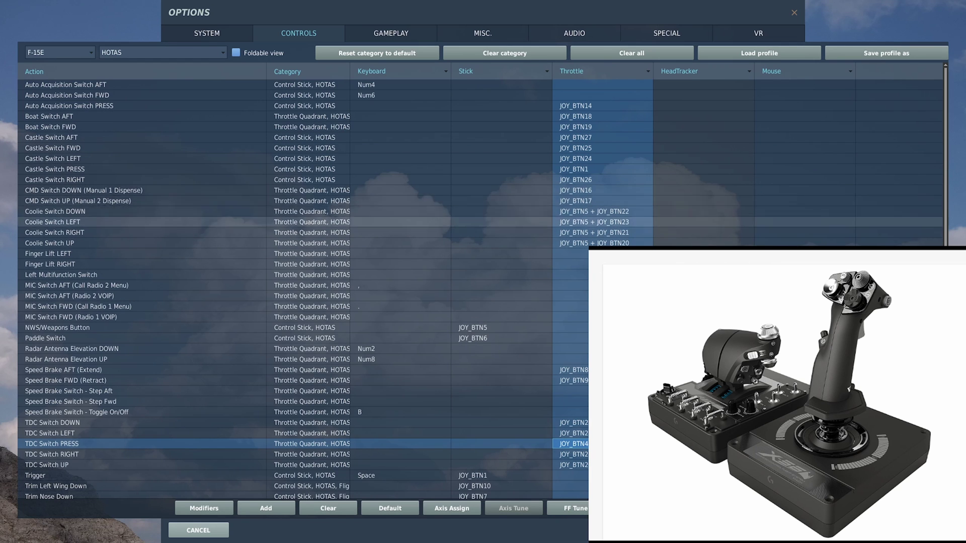
- Check how the modifier is set in the throttle assignment of Coolie Switch DOWN, and close it without changes
{"action": "double_click", "coordinate": [635, 212]}
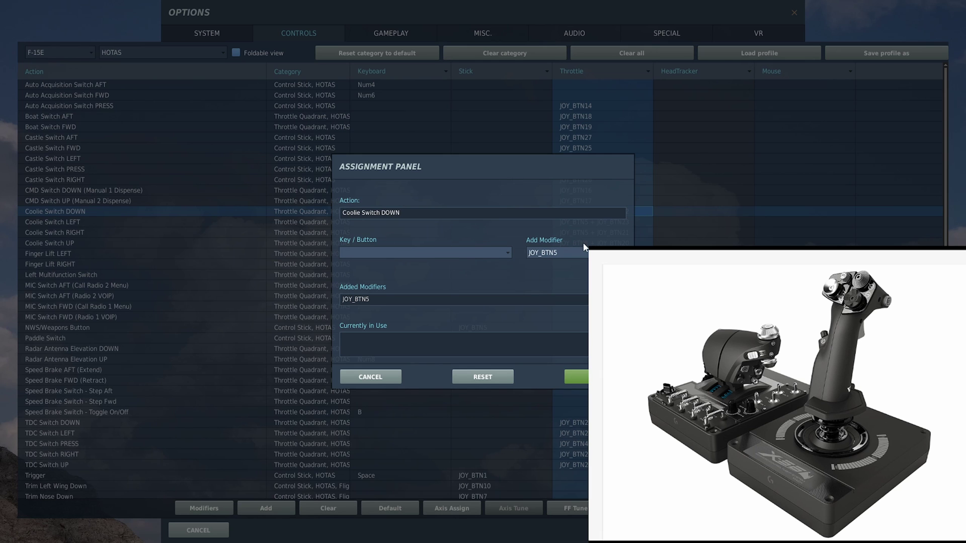
{"action": "left_click", "coordinate": [383, 375]}
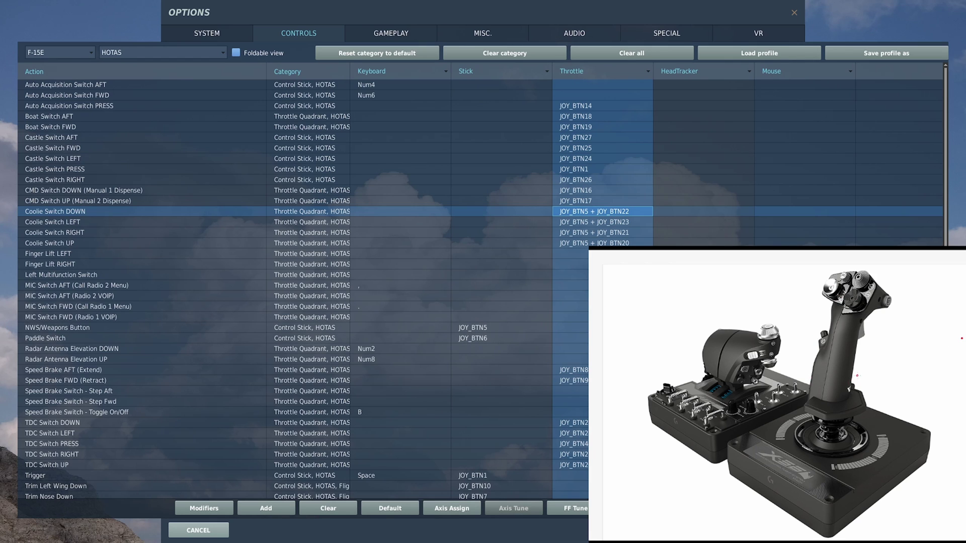
{"action": "mouse_move", "coordinate": [856, 397]}
{"action": "left_mouse_down"}
{"action": "mouse_move", "coordinate": [862, 375]}
{"action": "mouse_move", "coordinate": [851, 377]}
{"action": "left_mouse_up"}
- Examine the throttle bindings for Speed Brake AFT and FWD and for the TDC Switch directions
{"action": "left_click", "coordinate": [62, 369]}
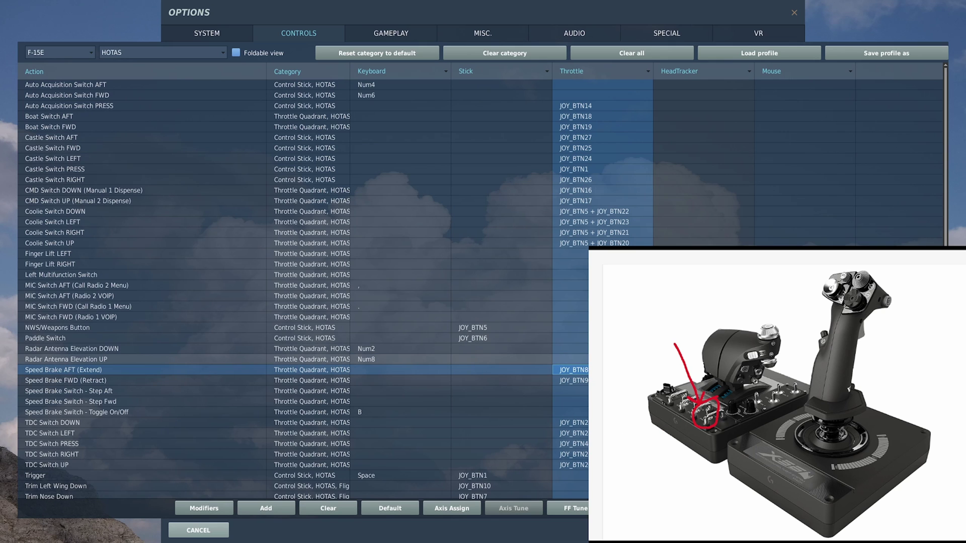
{"action": "scroll", "coordinate": [302, 289], "scroll_direction": "down", "scroll_amount": 2}
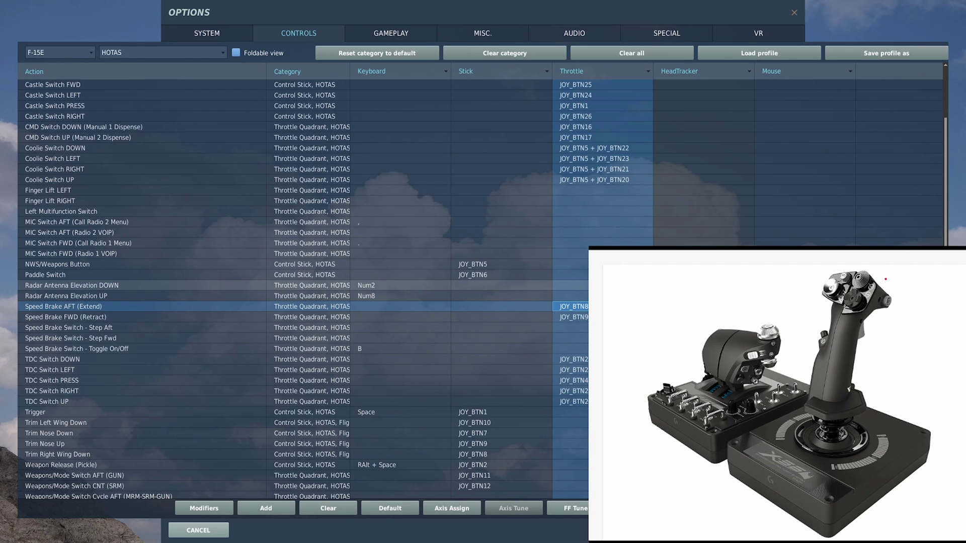
{"action": "left_click", "coordinate": [571, 370]}
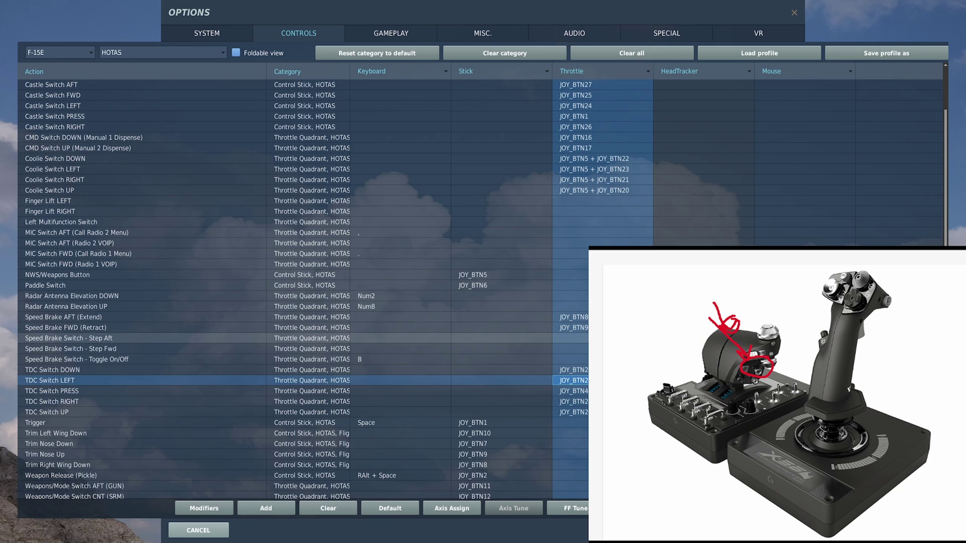
- Examine the stick bindings for Trigger, Weapon Release and the Weapons/Mode Switch positions further down the HOTAS commands
{"action": "scroll", "coordinate": [302, 357], "scroll_direction": "down", "scroll_amount": 2}
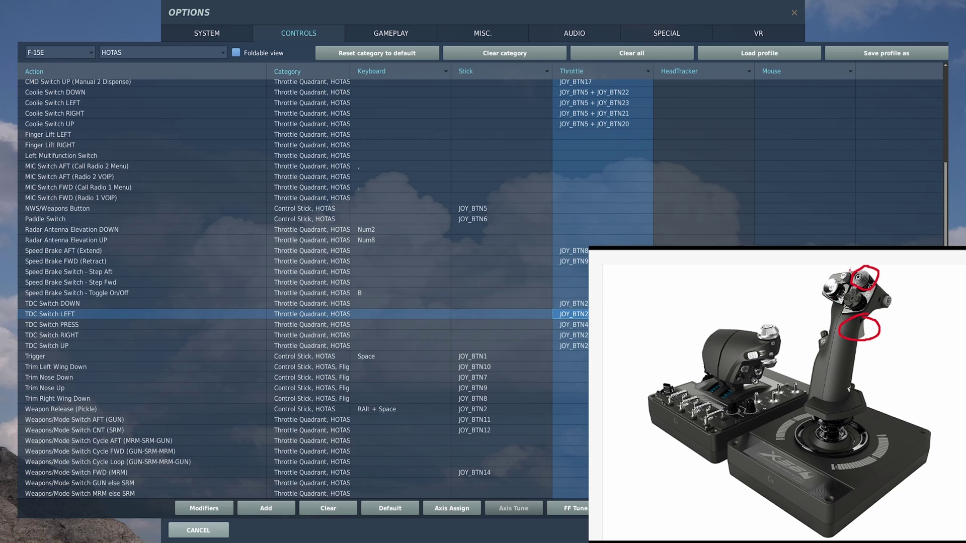
{"action": "mouse_move", "coordinate": [854, 266]}
{"action": "left_mouse_down"}
{"action": "mouse_move", "coordinate": [831, 271]}
{"action": "mouse_move", "coordinate": [840, 286]}
{"action": "mouse_move", "coordinate": [857, 274]}
{"action": "left_mouse_up"}
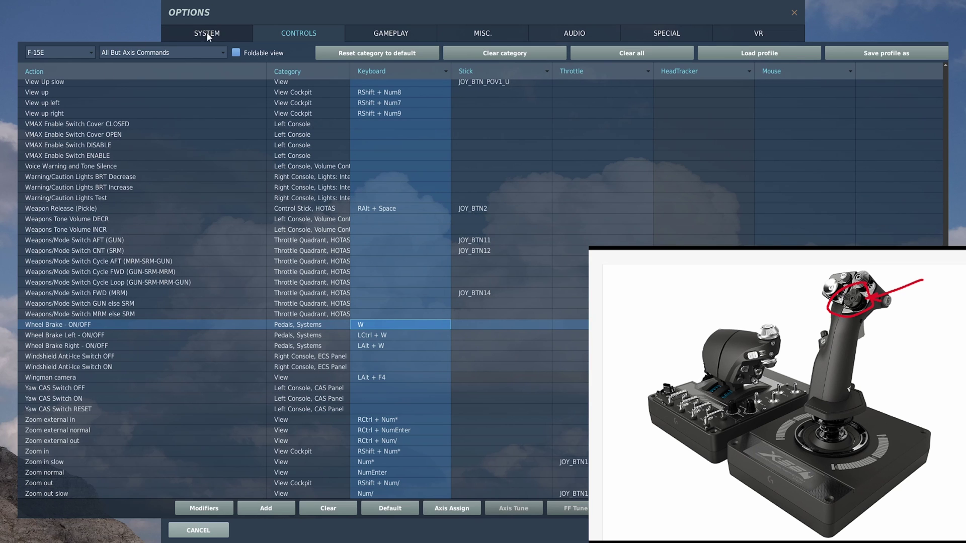
- Search the F-15E commands for "WHEEL"
{"action": "left_click", "coordinate": [219, 50]}
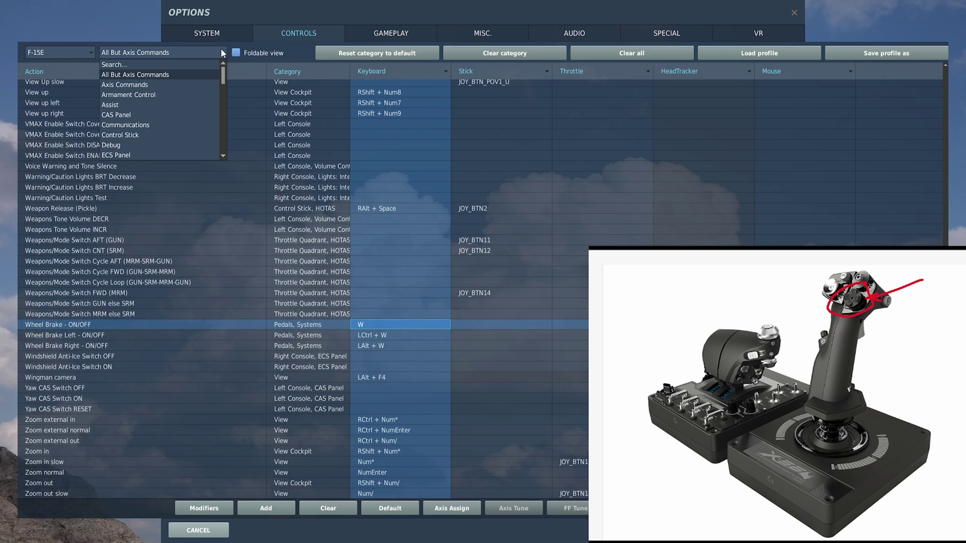
{"action": "left_click", "coordinate": [128, 61]}
{"action": "type", "text": "WHEEL"}
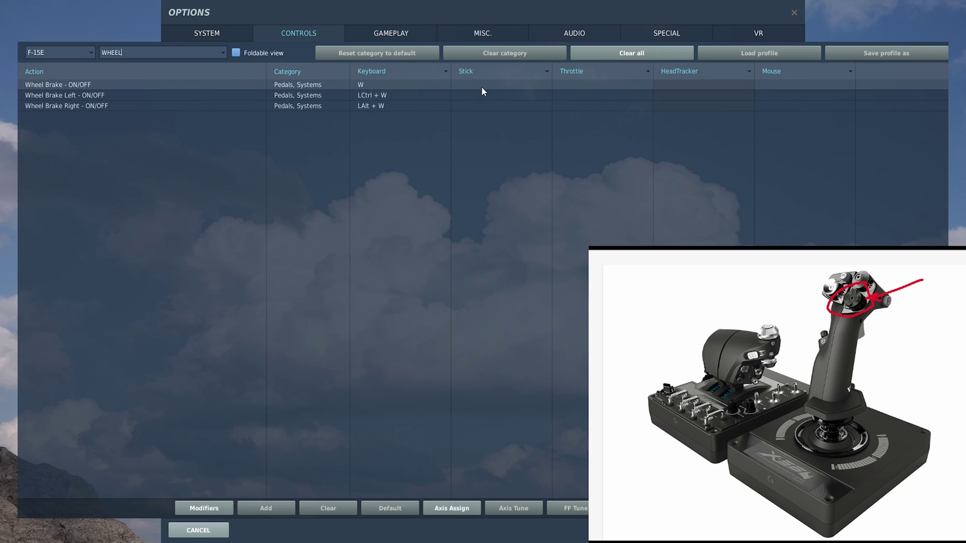